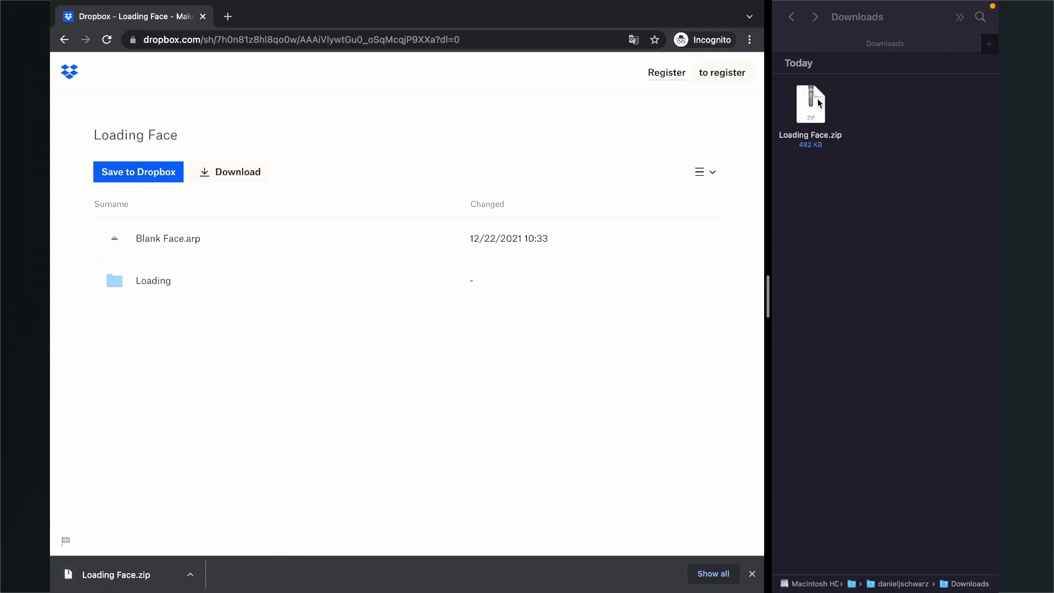
# Extract the downloaded Loading Face.zip and look through the PNG frames in its Loading folder.
pyautogui.doubleClick(818, 100)
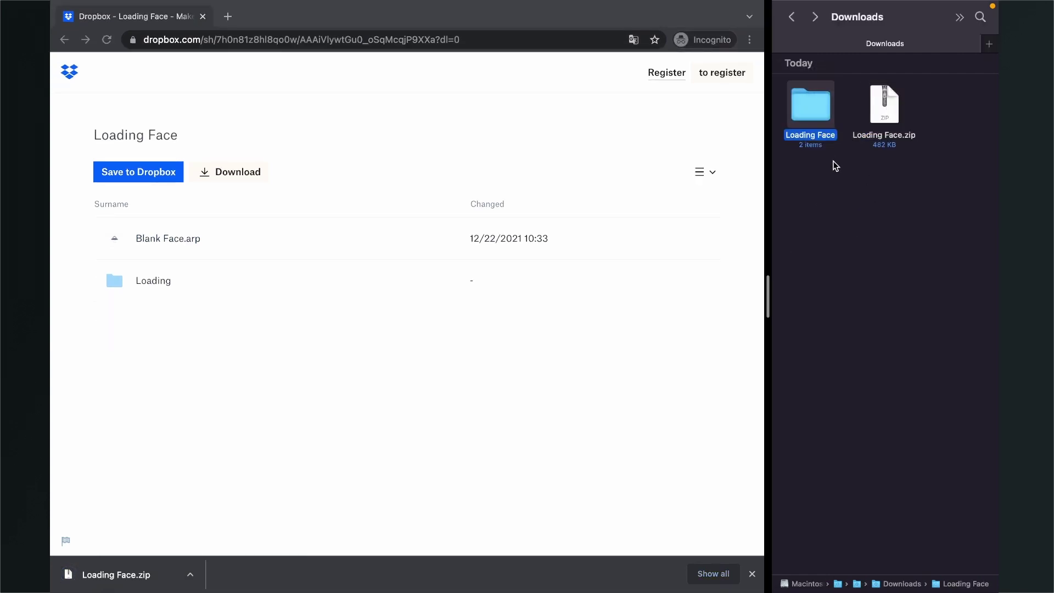
pyautogui.doubleClick(825, 120)
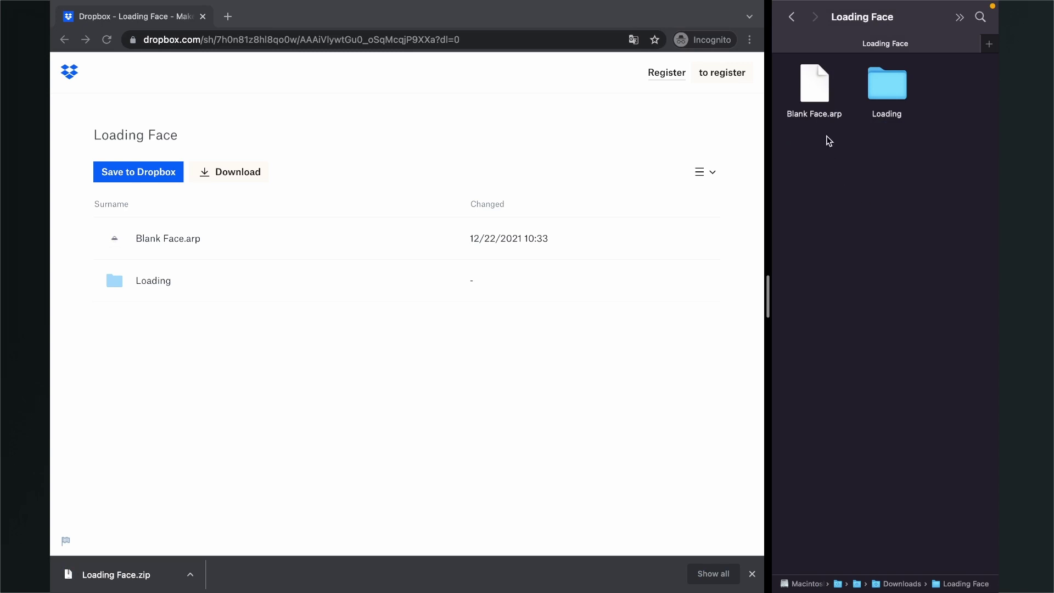
pyautogui.doubleClick(889, 86)
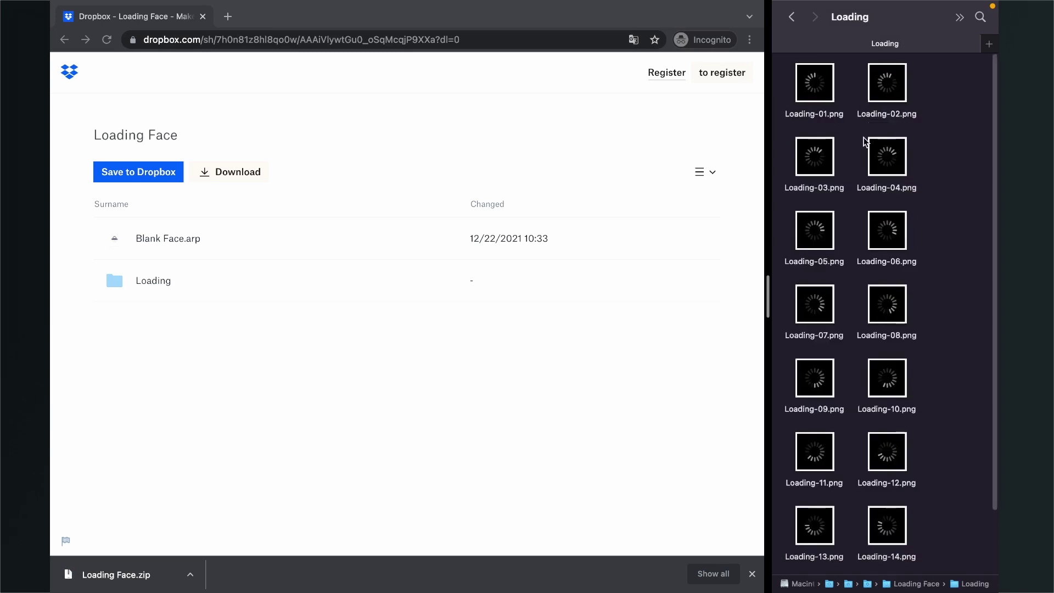
pyautogui.scroll(-3, 879, 319)
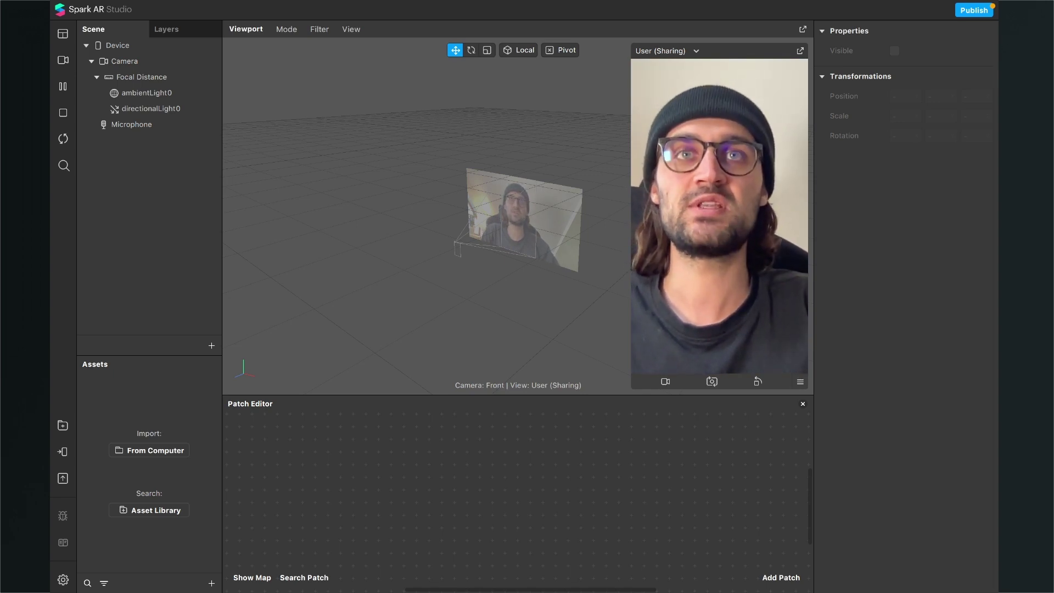
# Switch to Spark AR Studio and import the Blank Face.arp patch file into the project's assets.
pyautogui.moveTo(233, 479); pyautogui.dragTo(231, 472)
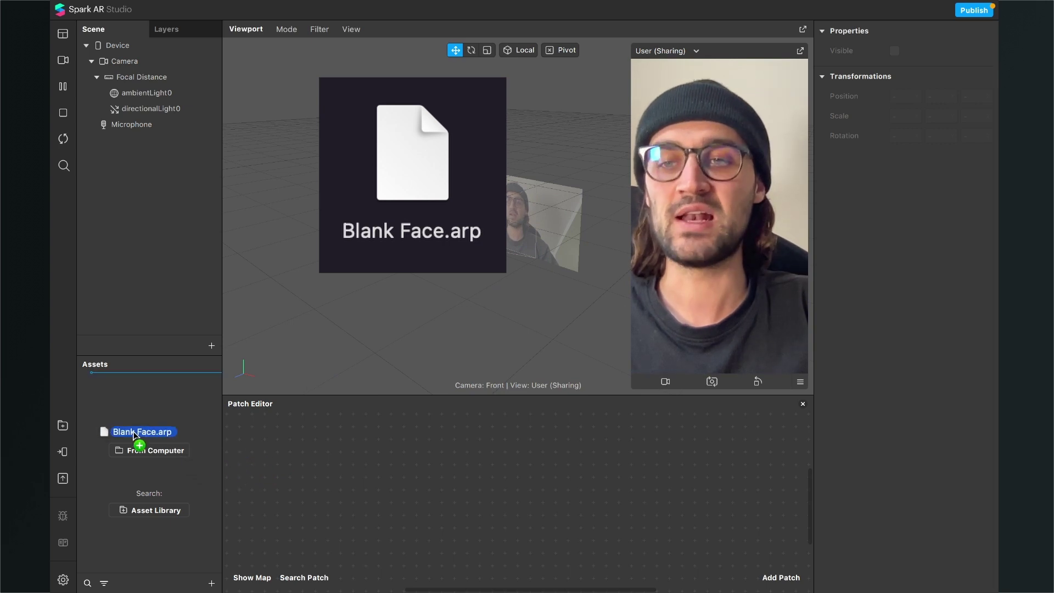
pyautogui.moveTo(148, 432); pyautogui.dragTo(145, 423)
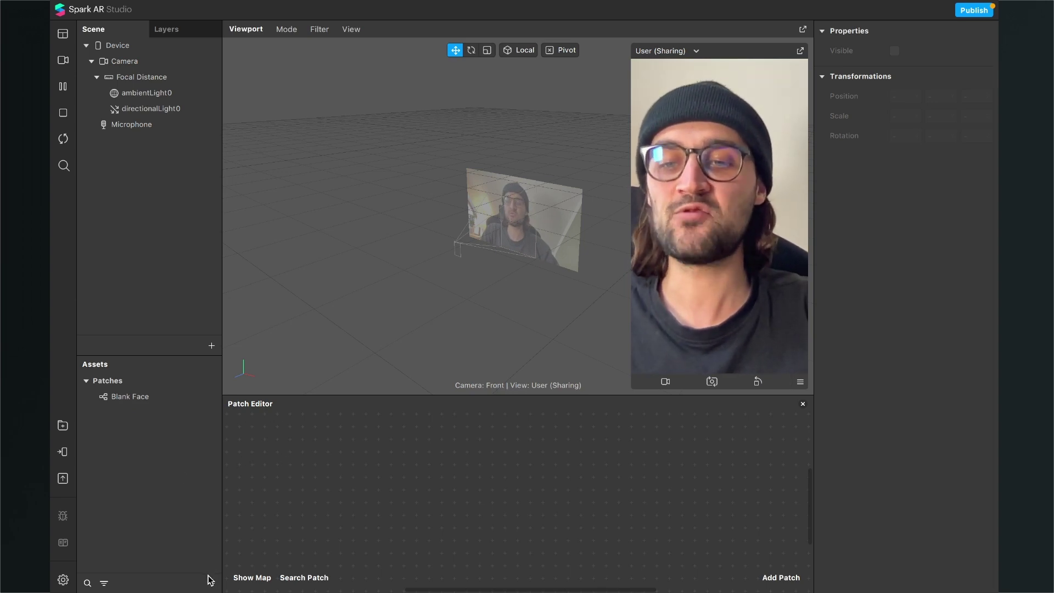
# Create a new animation sequence asset and keep its default name.
pyautogui.click(209, 582)
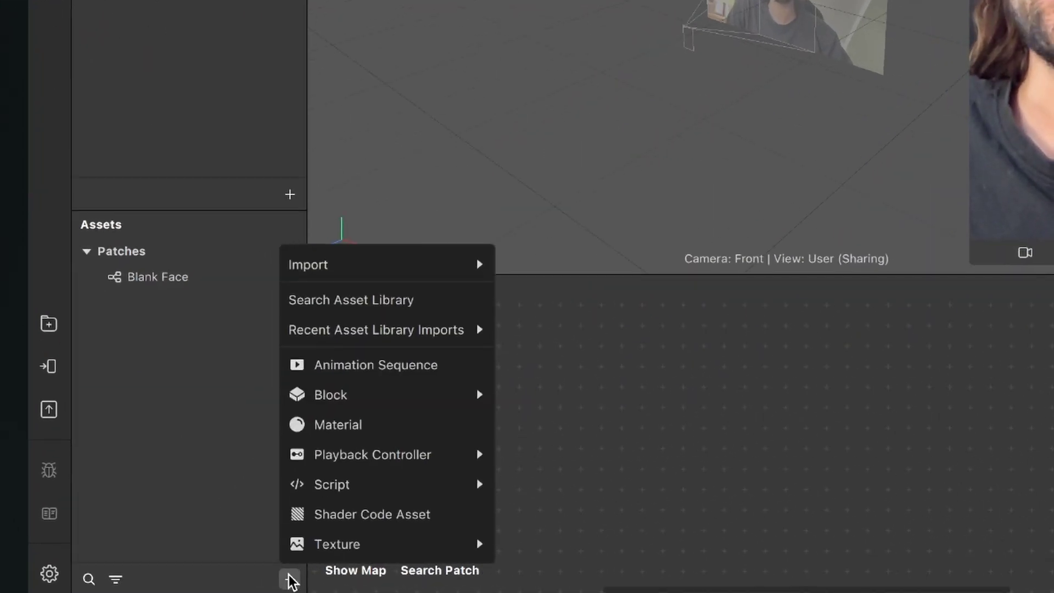
pyautogui.click(160, 420)
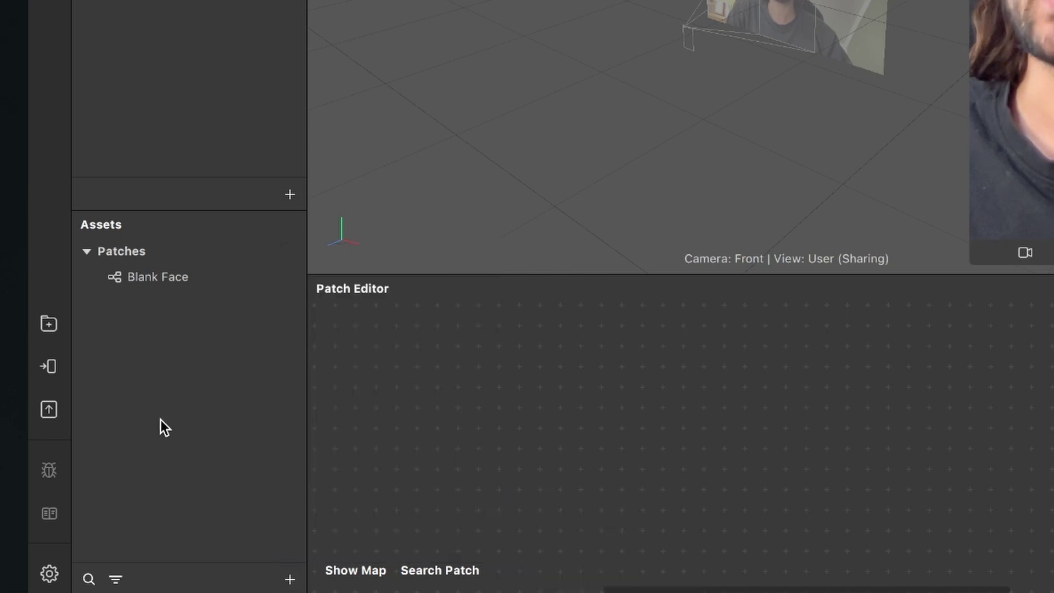
pyautogui.click(290, 580)
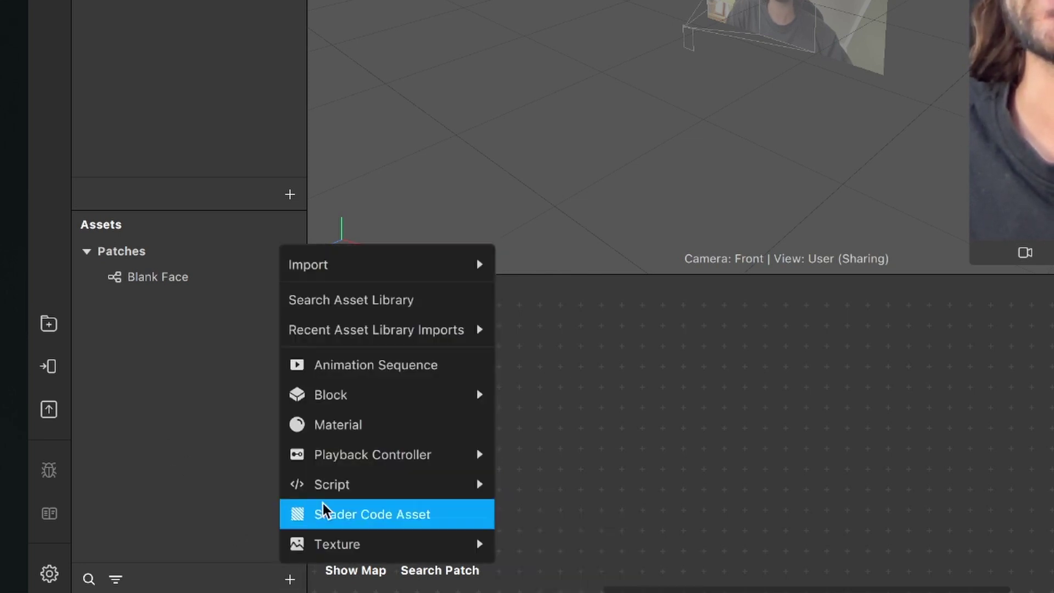
pyautogui.click(358, 365)
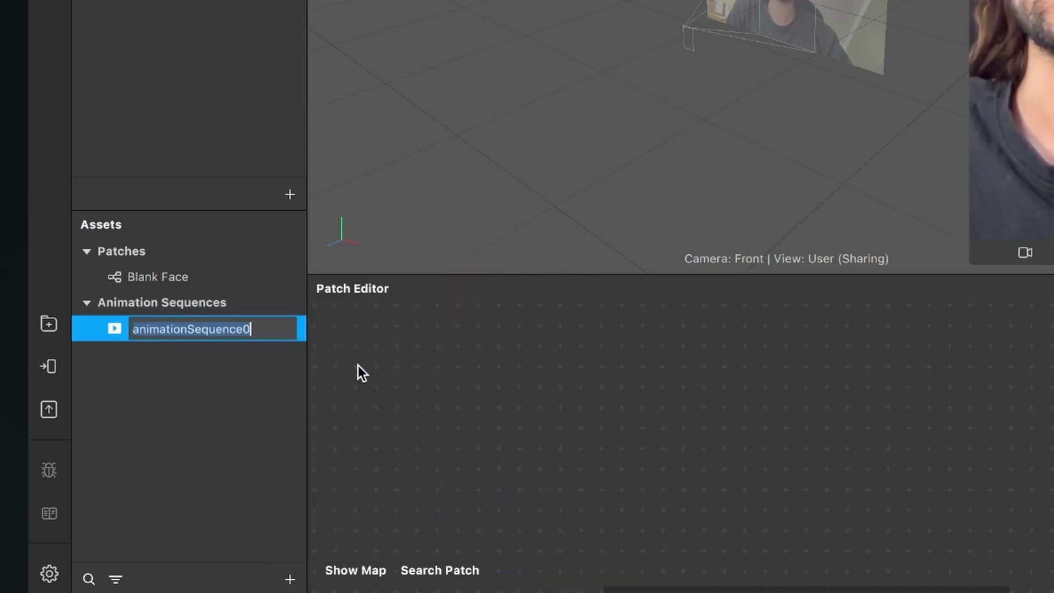
pyautogui.click(358, 365)
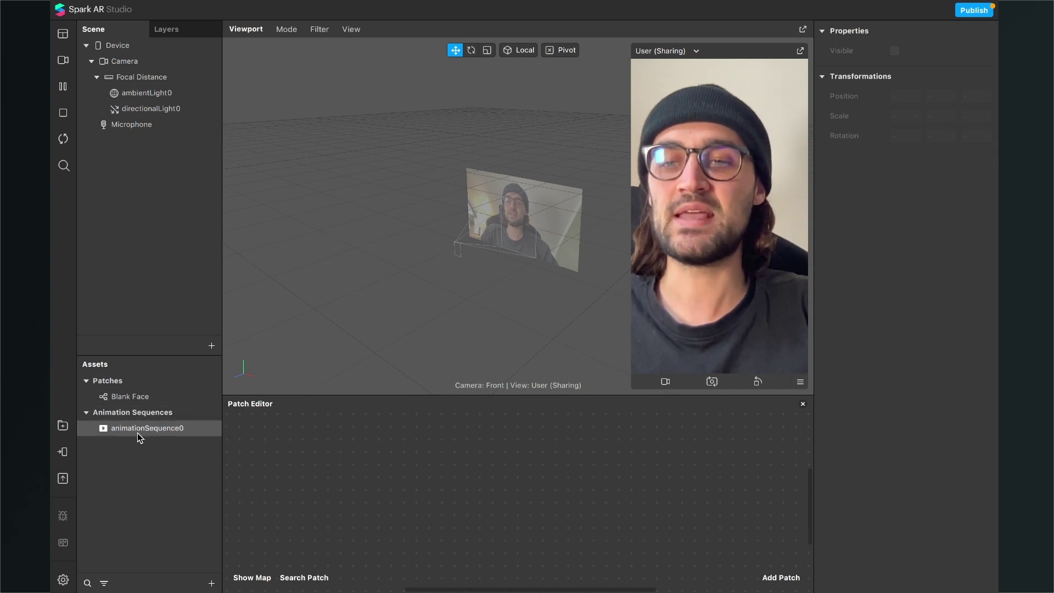
# Load Loading-01.png through Loading-16.png from the Loading folder as a new texture for the animation sequence.
pyautogui.click(138, 433)
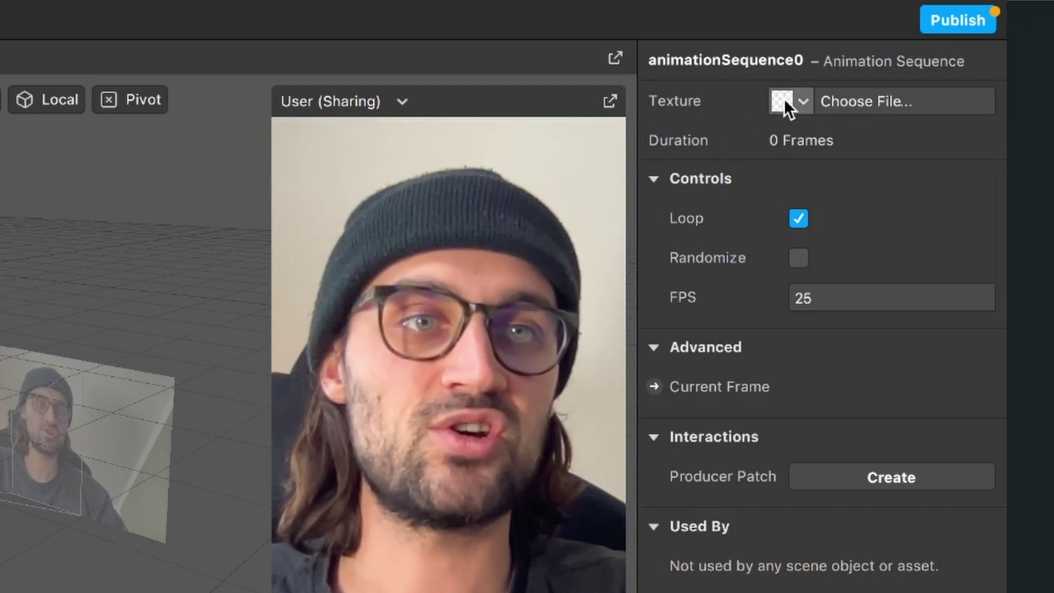
pyautogui.click(807, 101)
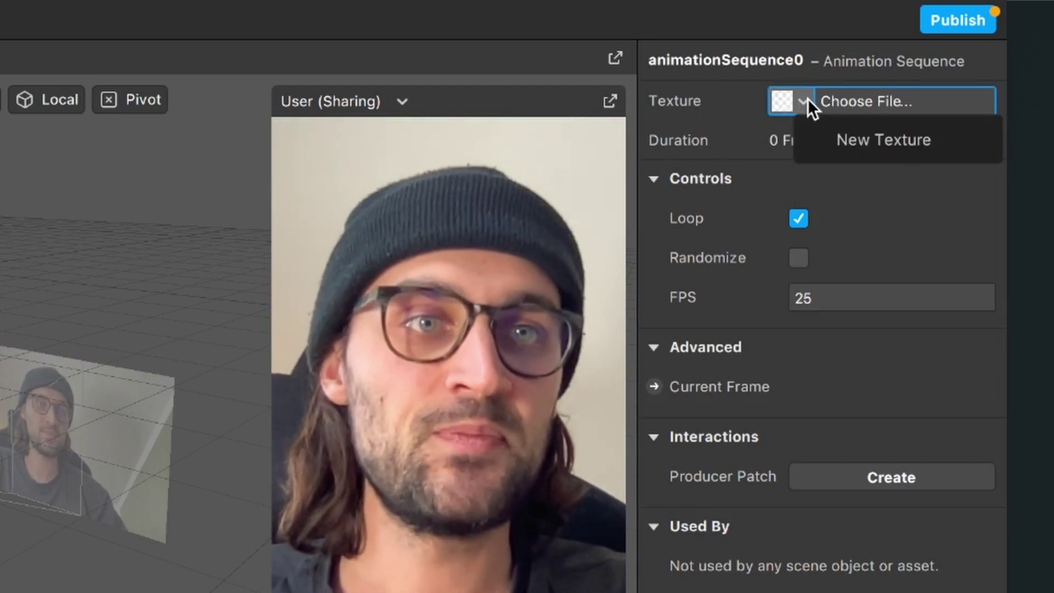
pyautogui.click(840, 135)
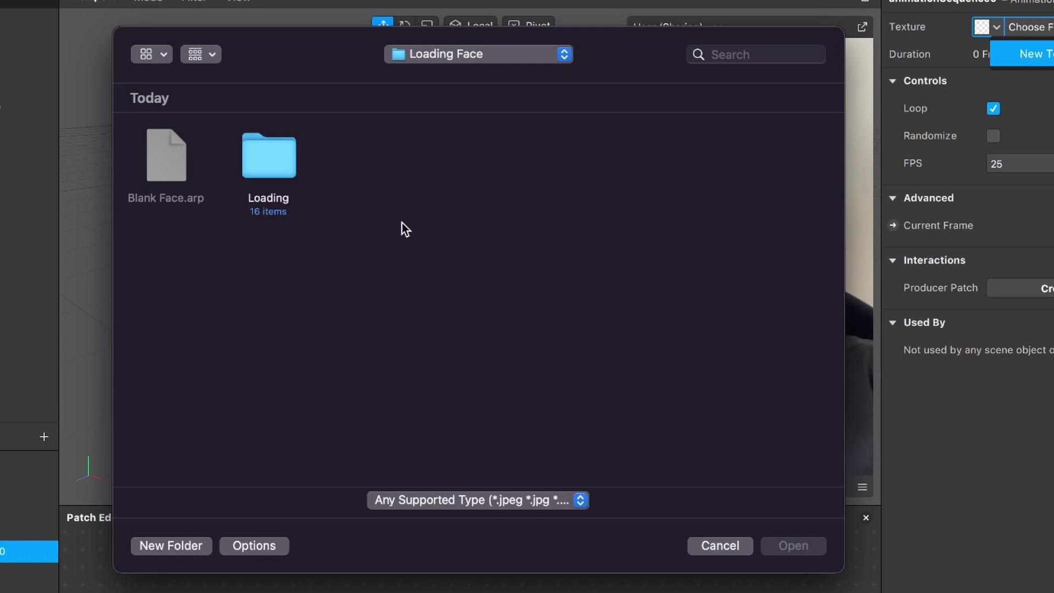
pyautogui.doubleClick(259, 160)
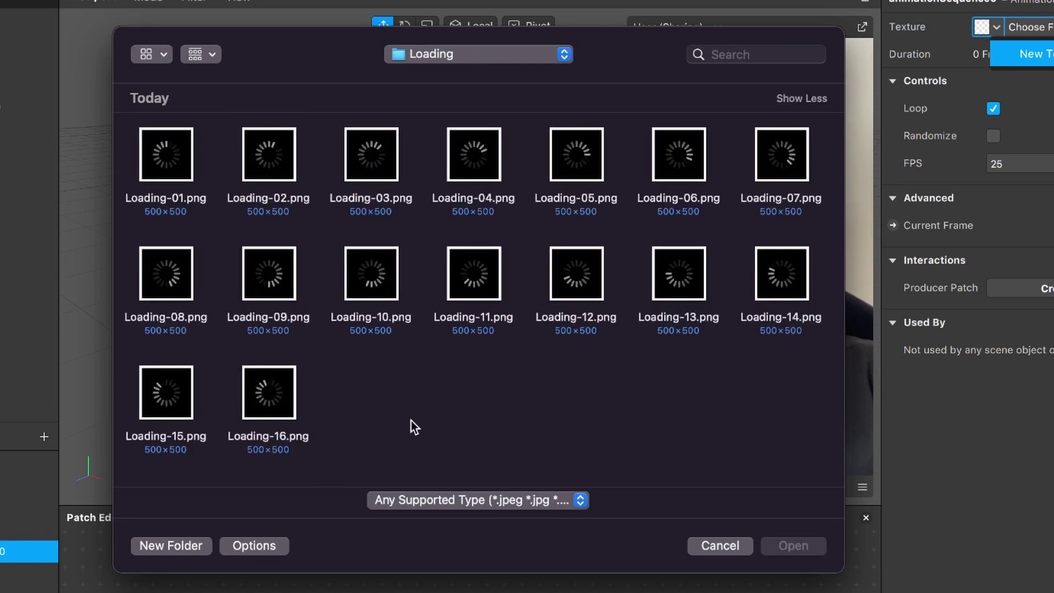
pyautogui.moveTo(802, 440); pyautogui.dragTo(160, 148)
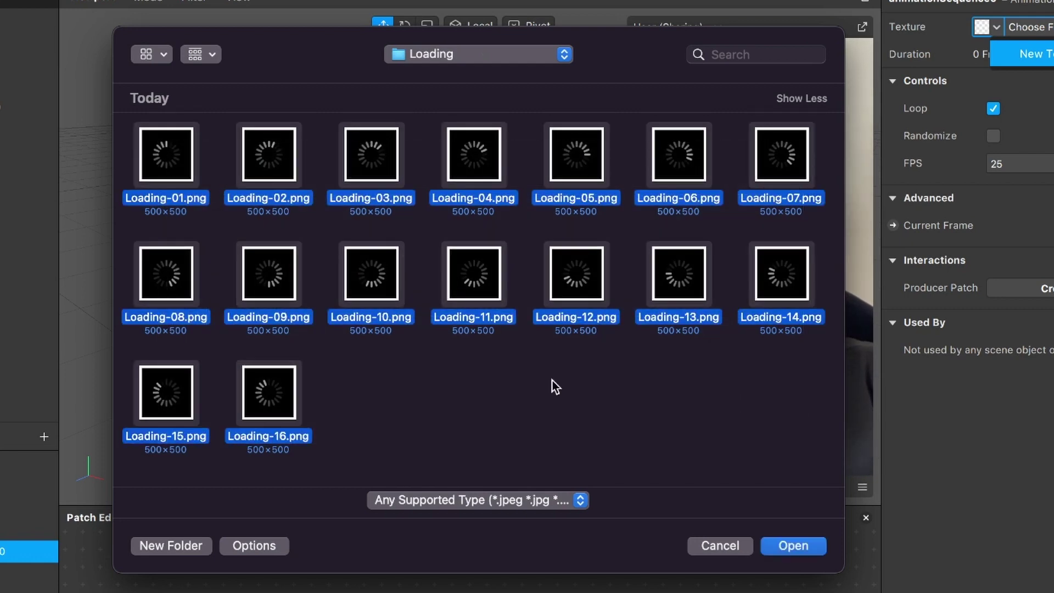
pyautogui.click(774, 546)
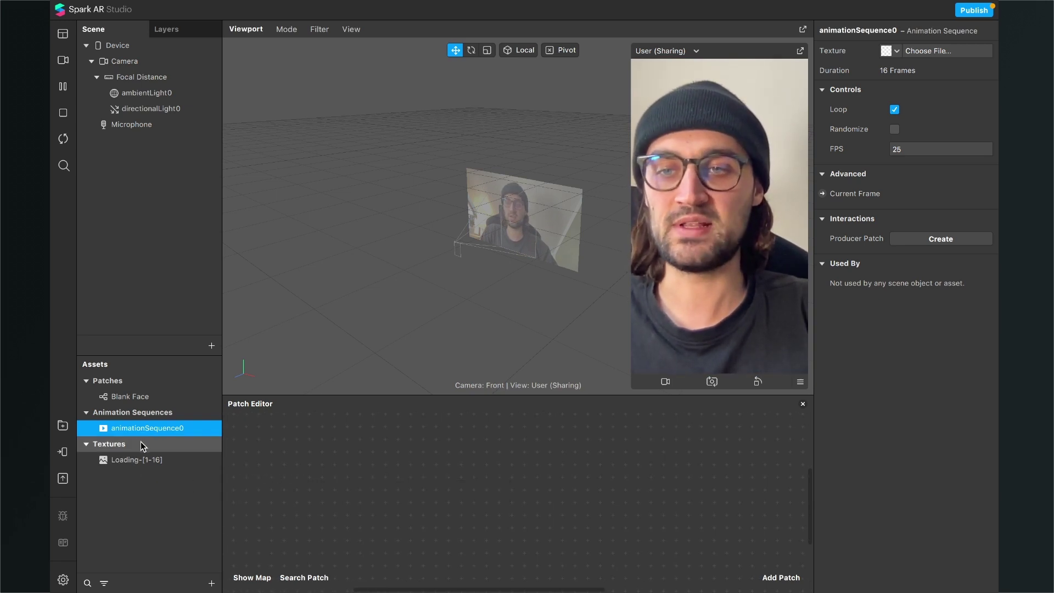
# Set the compression of the Loading-[1-16] texture to None for iOS, Android and Older Android.
pyautogui.click(132, 461)
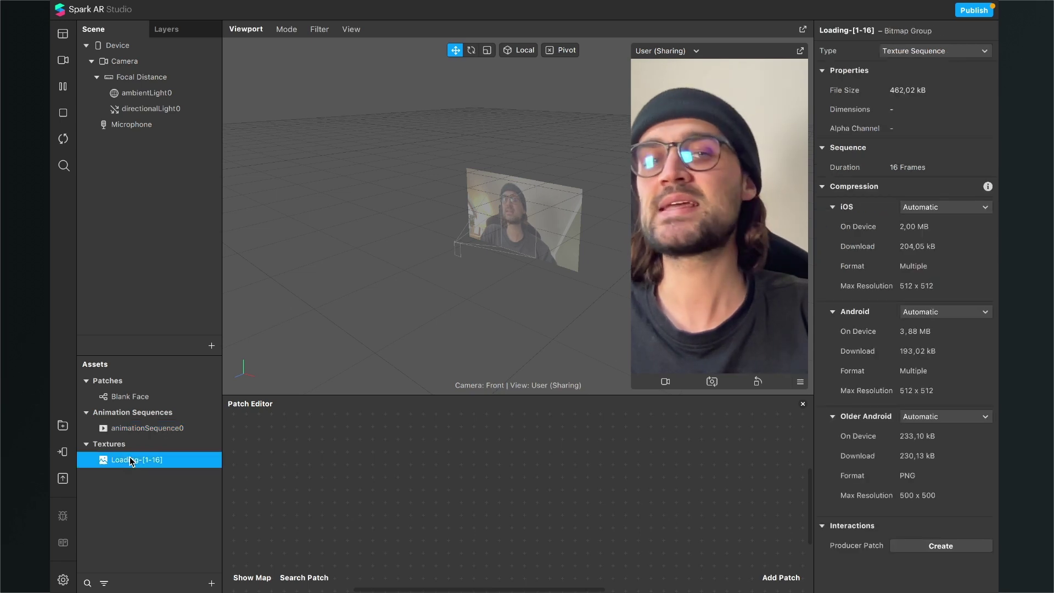
pyautogui.click(948, 211)
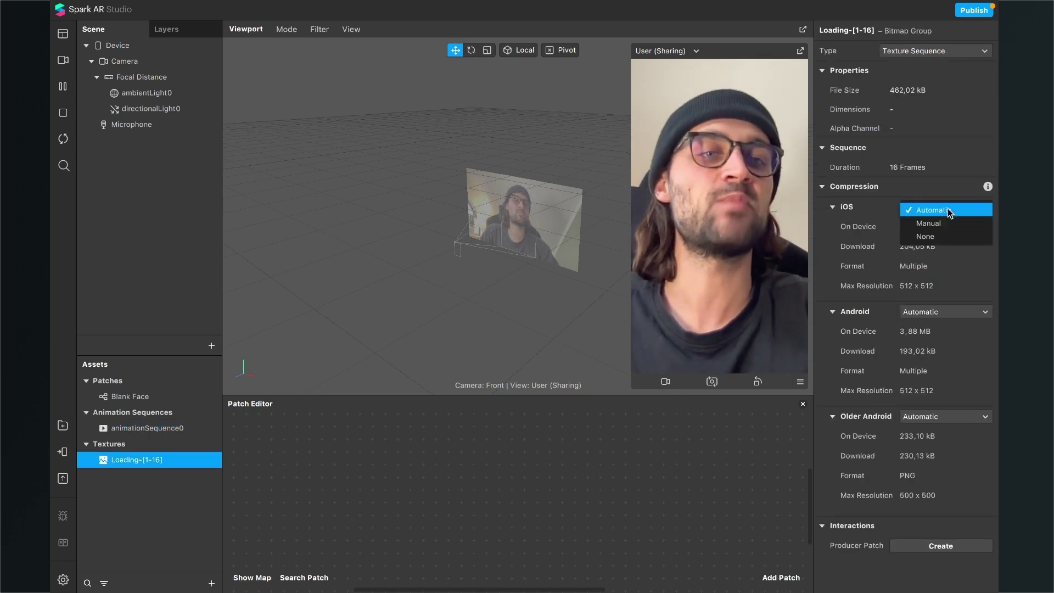
pyautogui.click(924, 237)
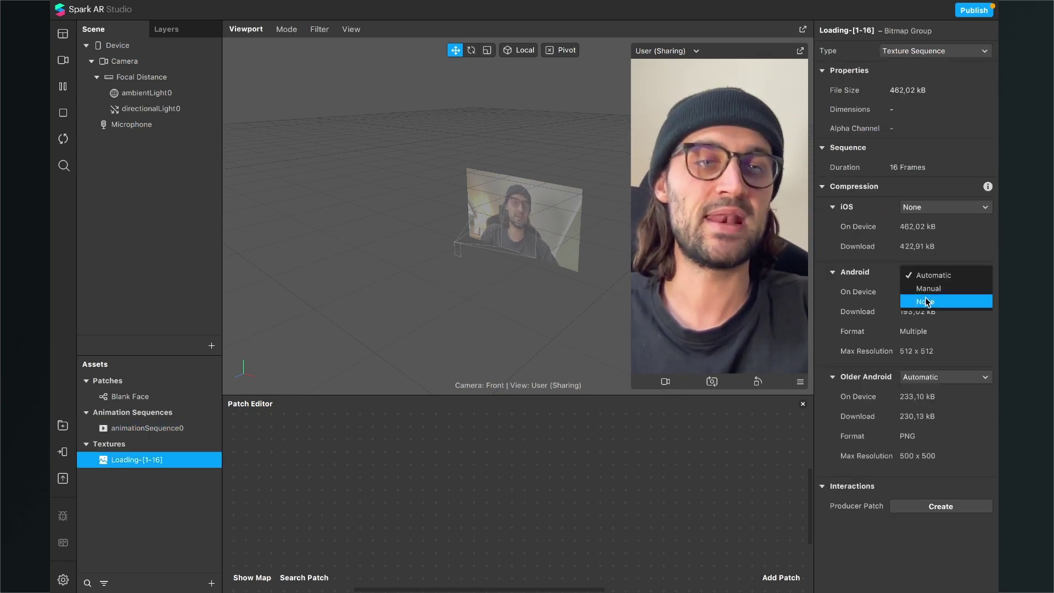
pyautogui.click(927, 302)
pyautogui.click(944, 336)
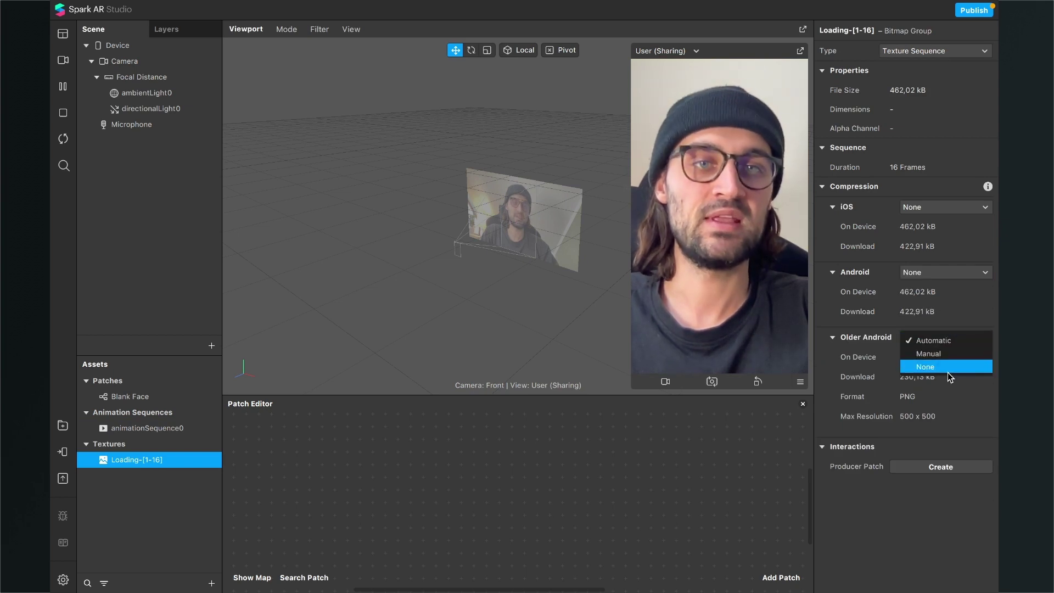
pyautogui.click(934, 367)
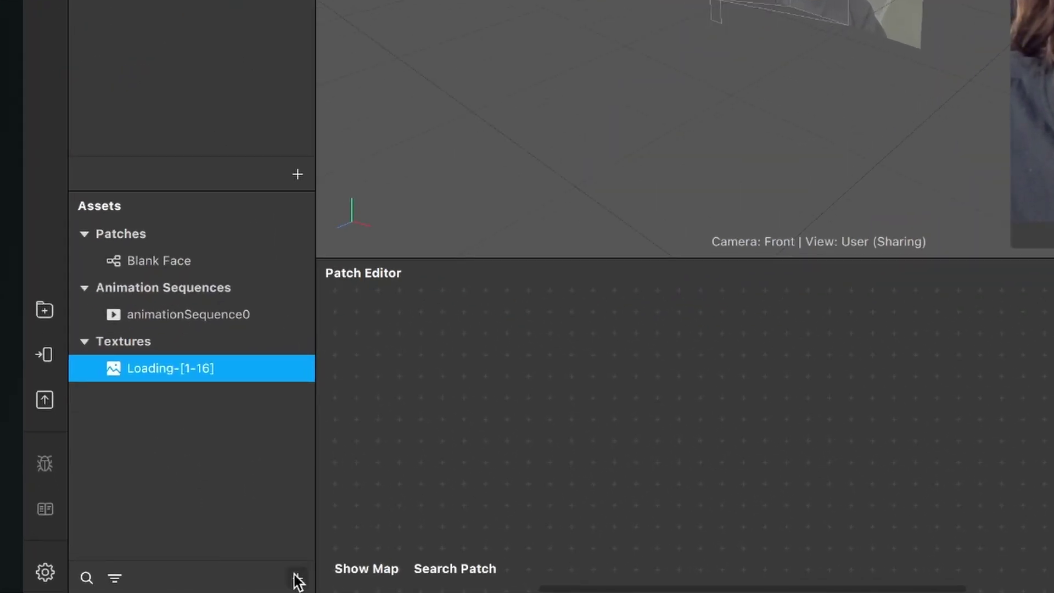
# Create a new material asset and name it Loading.
pyautogui.click(297, 579)
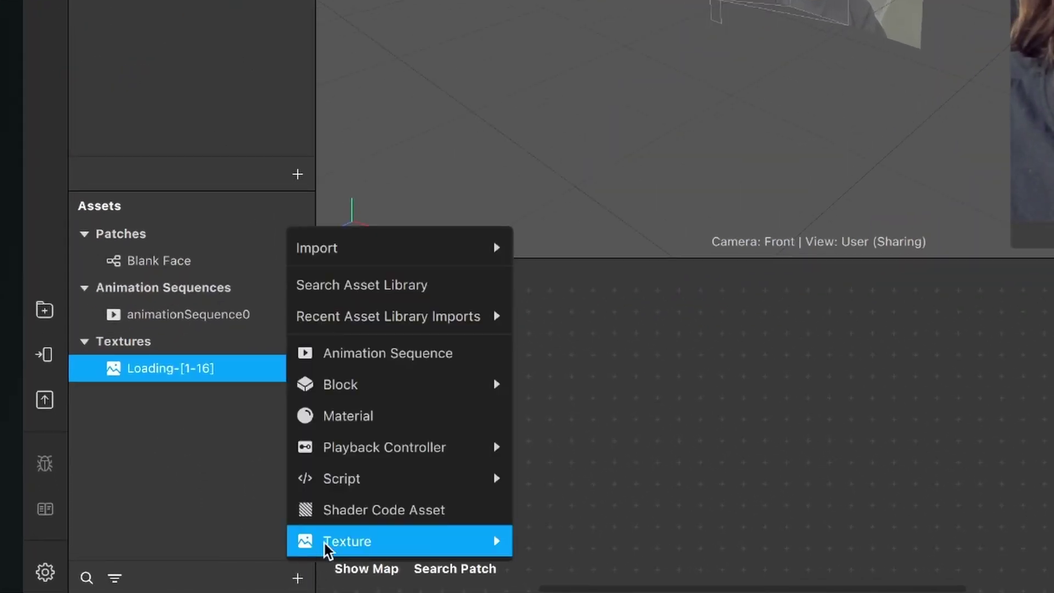
pyautogui.click(384, 423)
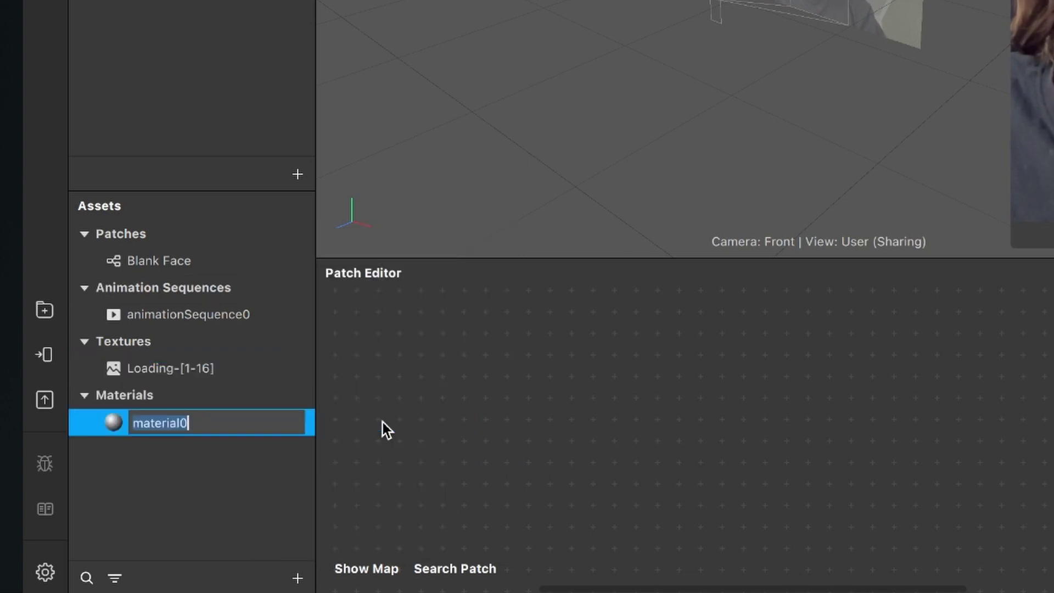
pyautogui.write('Loading')
pyautogui.press('Return')
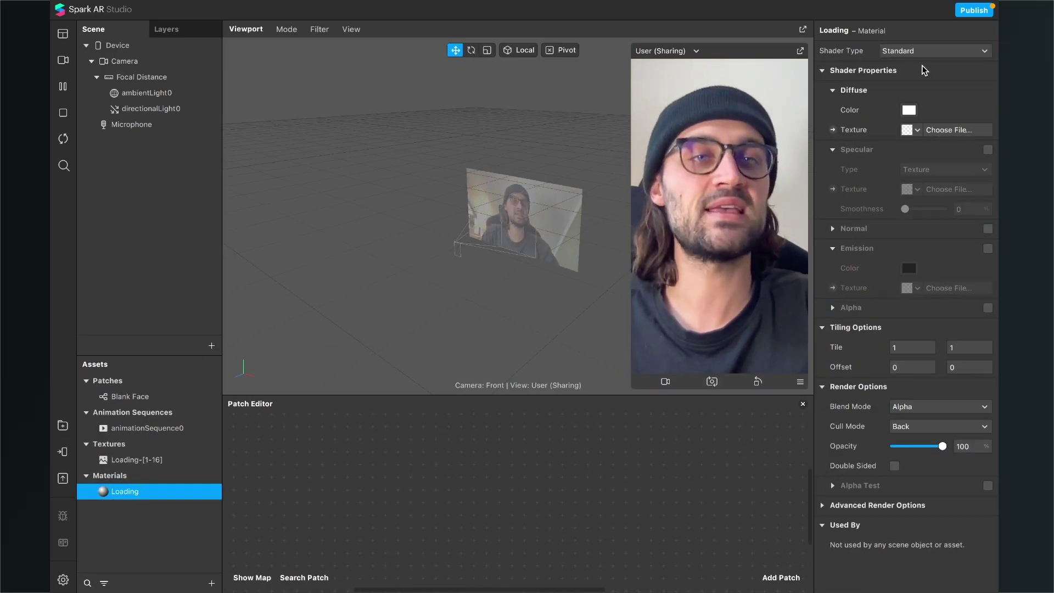
# Set the Loading material's shader type to Flat and its diffuse texture to animationSequence0.
pyautogui.click(922, 51)
pyautogui.click(910, 53)
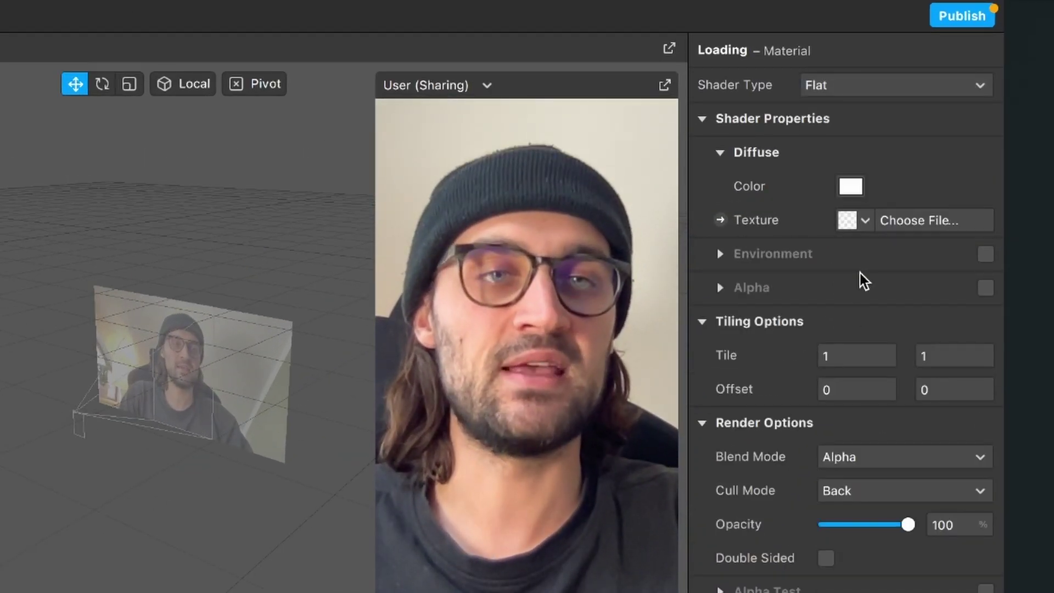
pyautogui.click(852, 223)
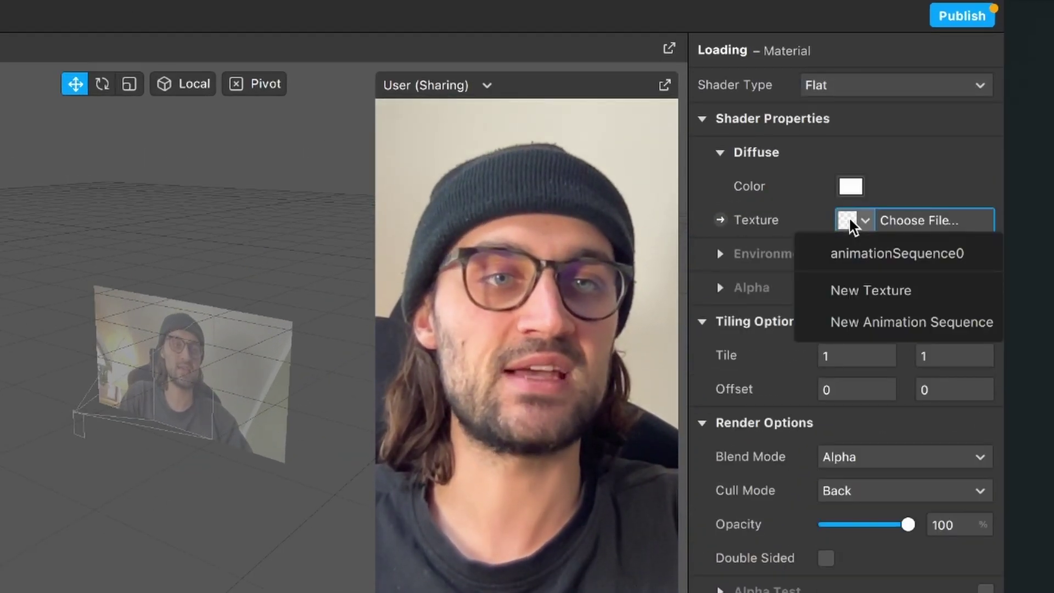
pyautogui.click(864, 253)
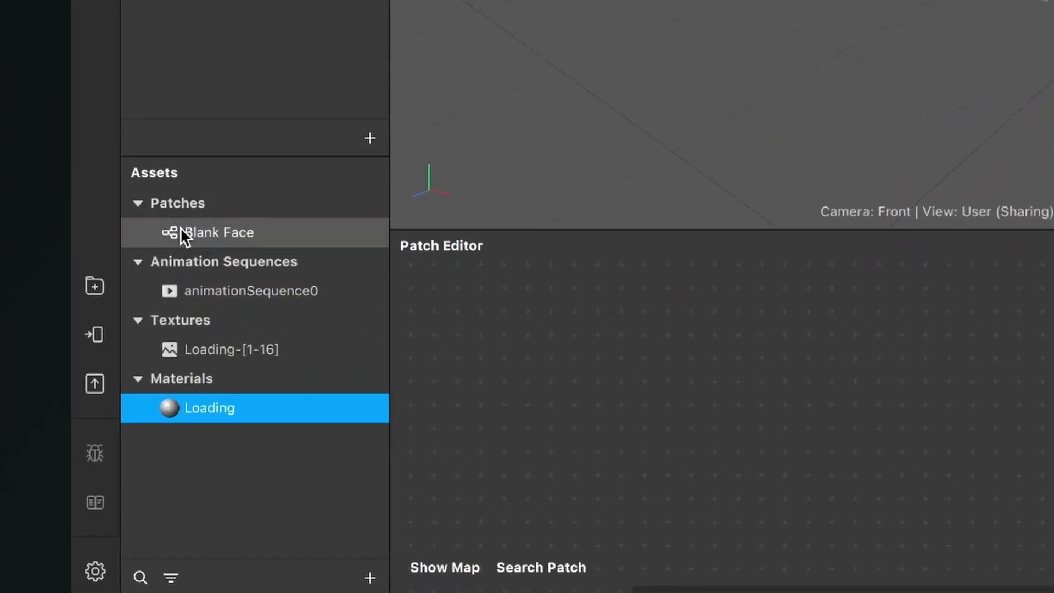
# Place the Blank Face patch in the middle of the Patch Editor.
pyautogui.moveTo(195, 232); pyautogui.dragTo(1015, 434)
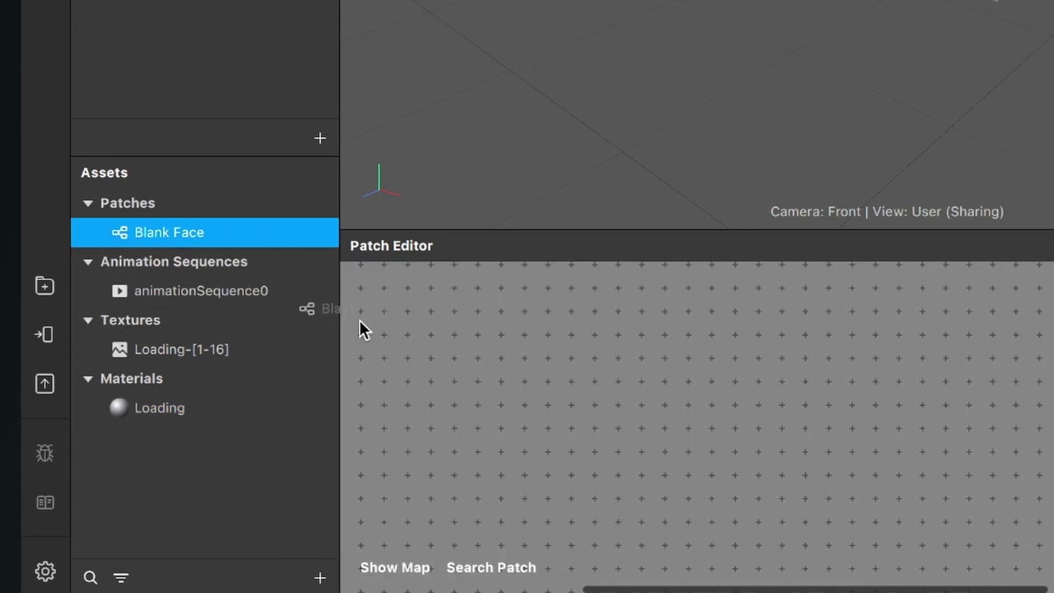
pyautogui.hscroll(5, 621, 395)
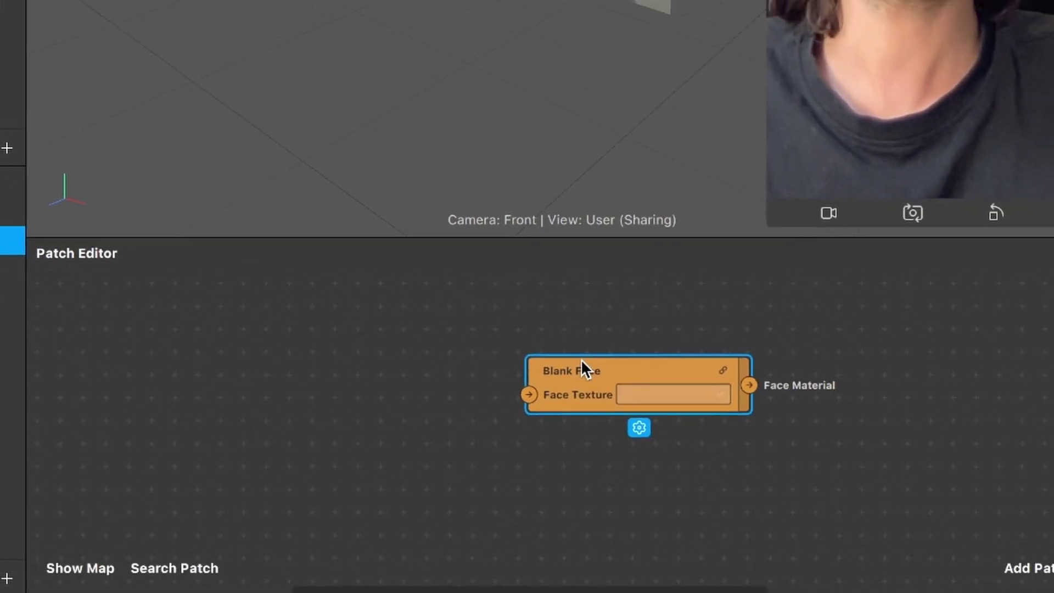
pyautogui.keyDown('ctrl'); pyautogui.scroll(3, 585, 365); pyautogui.keyUp('ctrl')
pyautogui.hscroll(2, 530, 393)
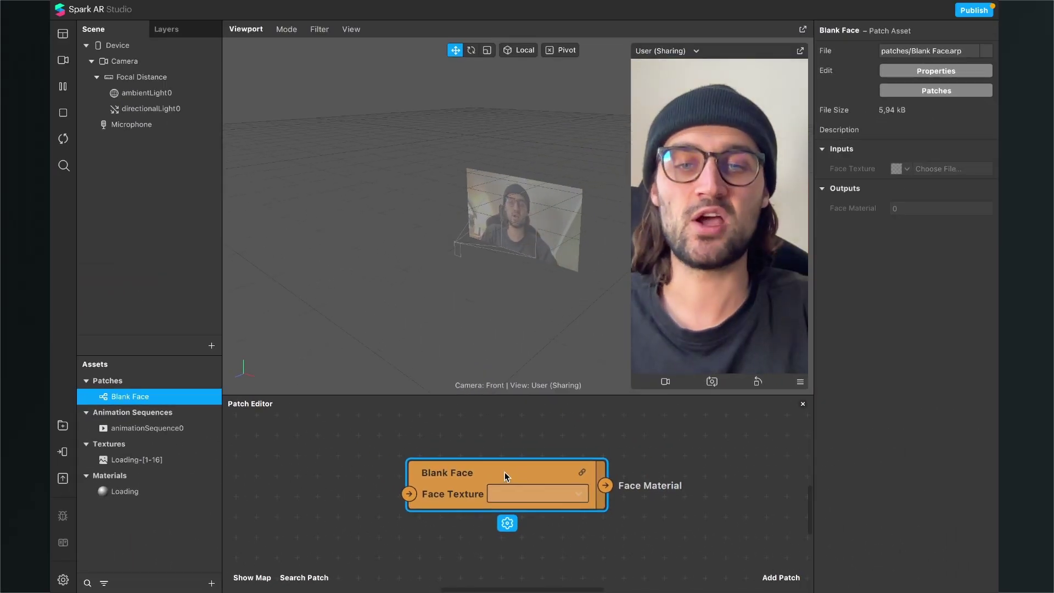
pyautogui.moveTo(446, 479); pyautogui.dragTo(458, 473)
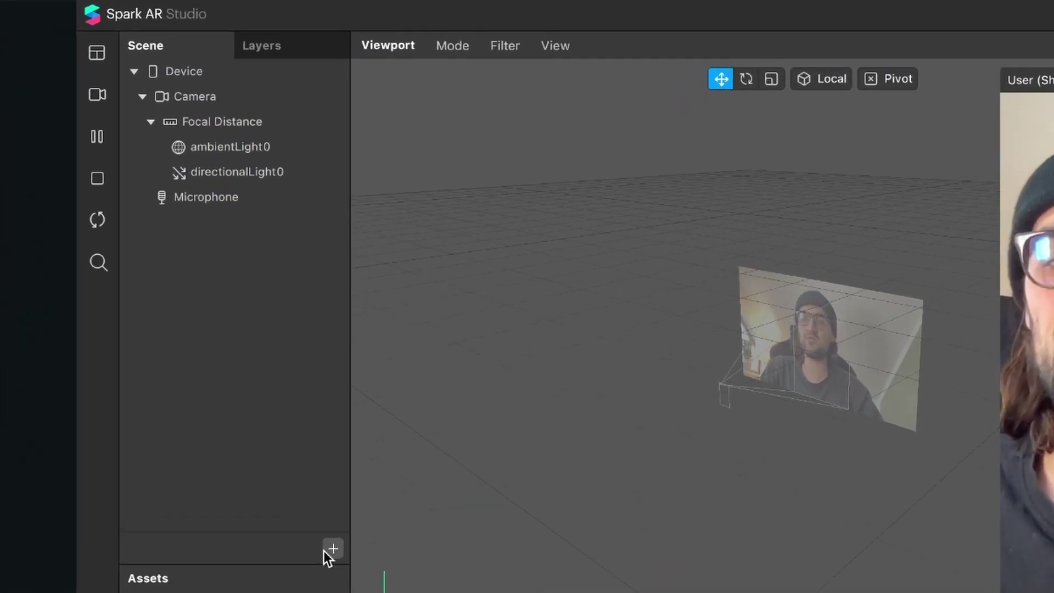
# Add a face tracker to the scene.
pyautogui.click(324, 551)
pyautogui.write('f')
pyautogui.press('Down')
pyautogui.press('Return')
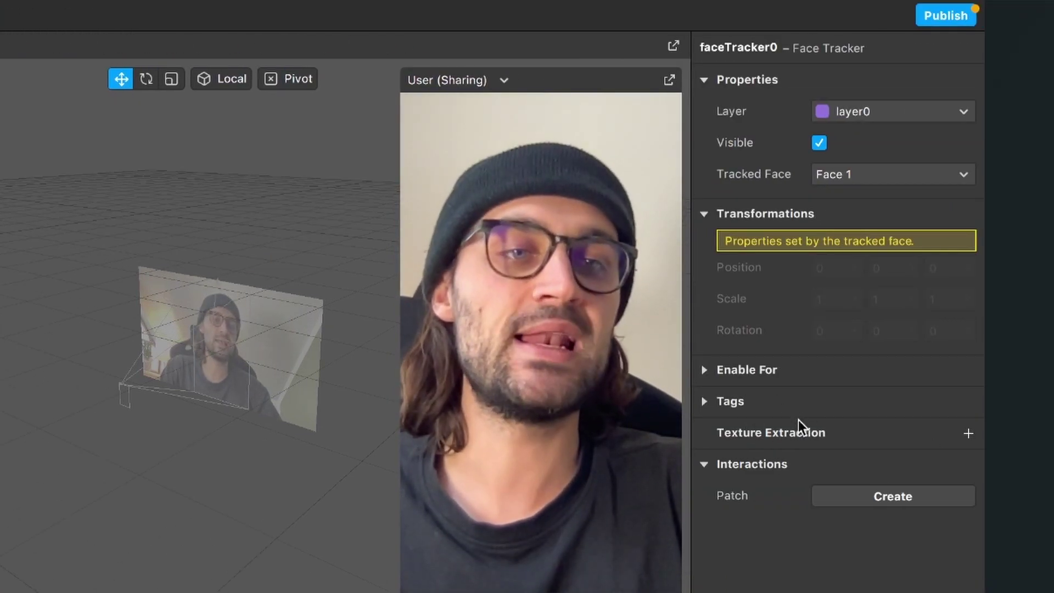
# Extract the face tracker's texture and place it in the Patch Editor beside the input of the Blank Face patch.
pyautogui.click(966, 434)
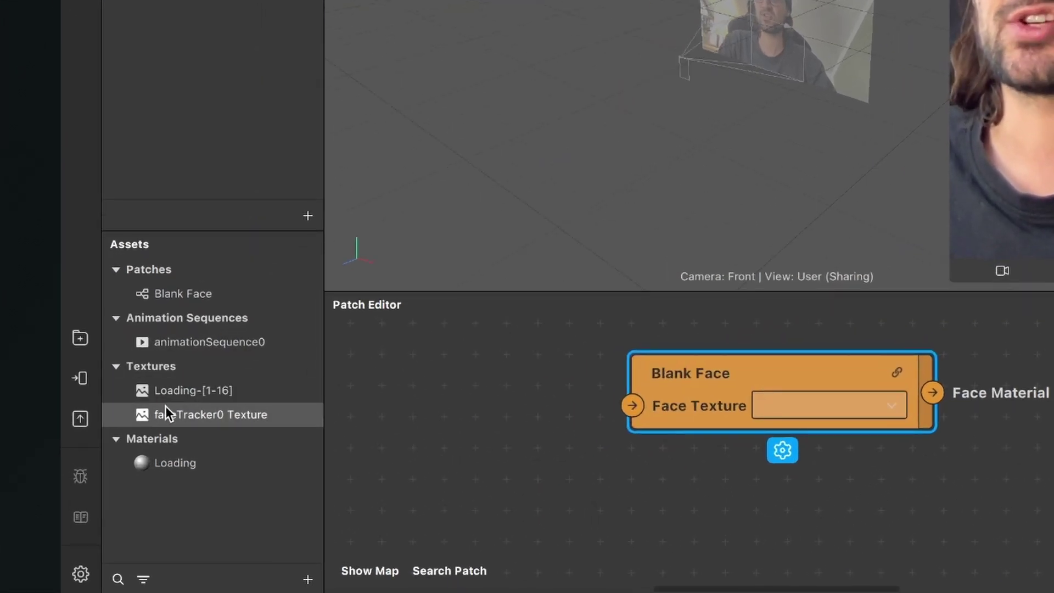
pyautogui.moveTo(163, 414); pyautogui.dragTo(433, 419)
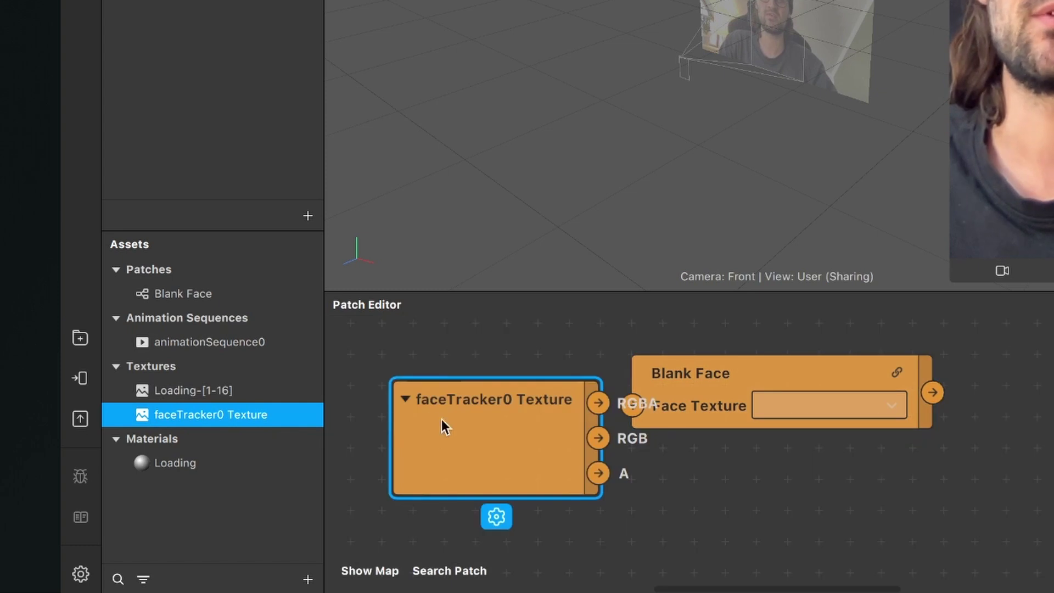
# Move the faceTracker0 Texture patch clear of the Blank Face patch and connect its RGBA output to the Face Texture input.
pyautogui.moveTo(538, 452); pyautogui.dragTo(439, 426)
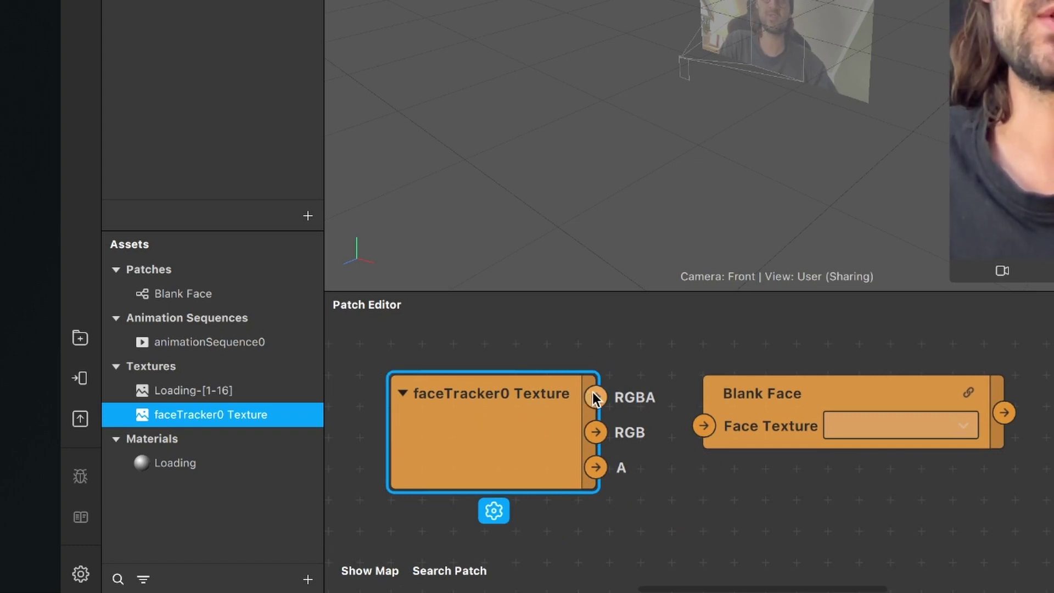
pyautogui.moveTo(596, 396); pyautogui.dragTo(703, 426)
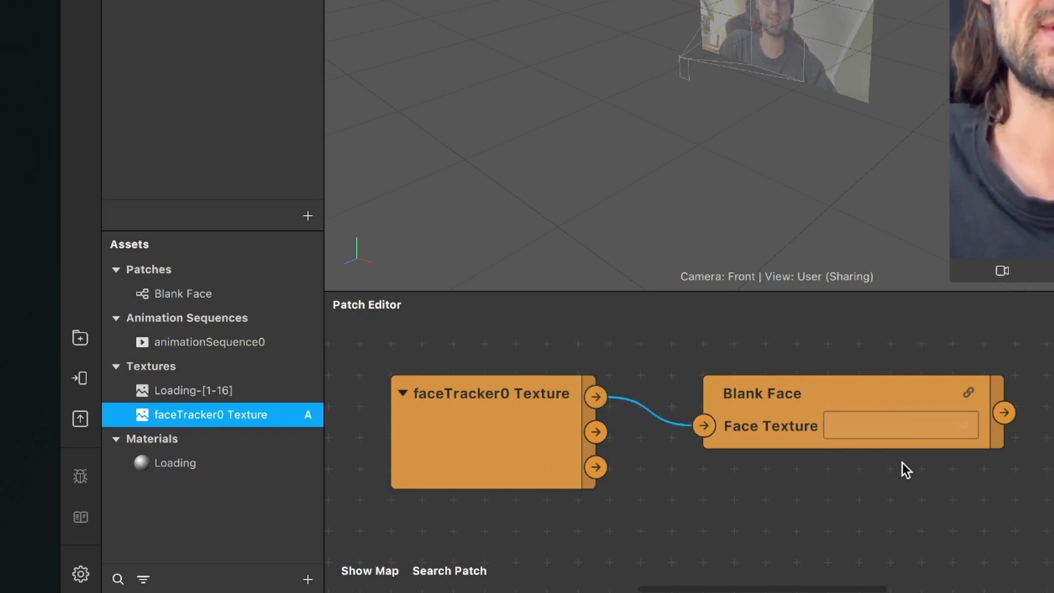
pyautogui.hscroll(4, 901, 462)
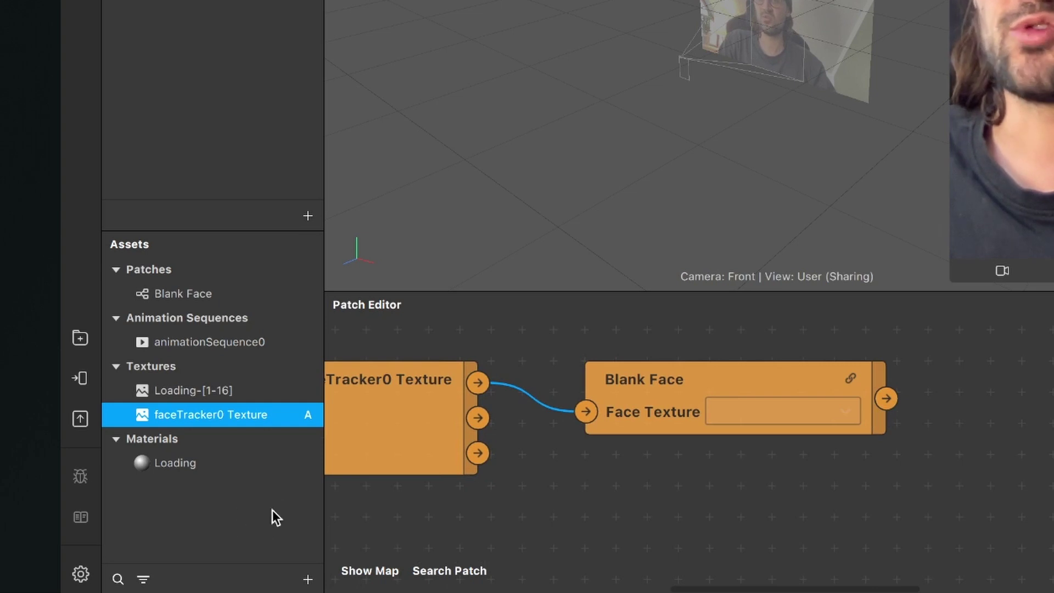
# Create a new material named Face and set its shader type to Flat.
pyautogui.click(308, 578)
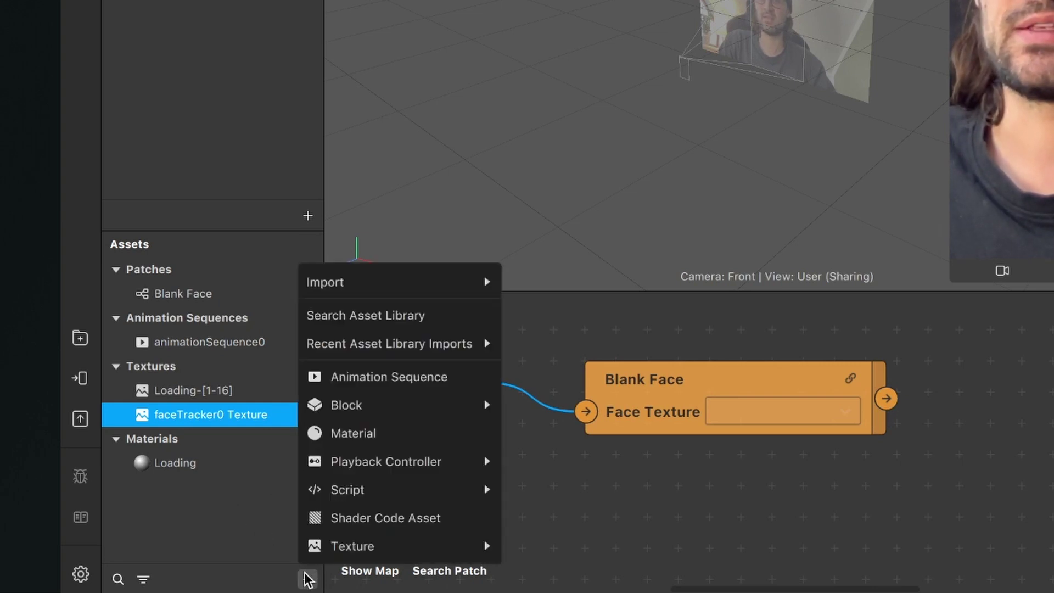
pyautogui.click(376, 434)
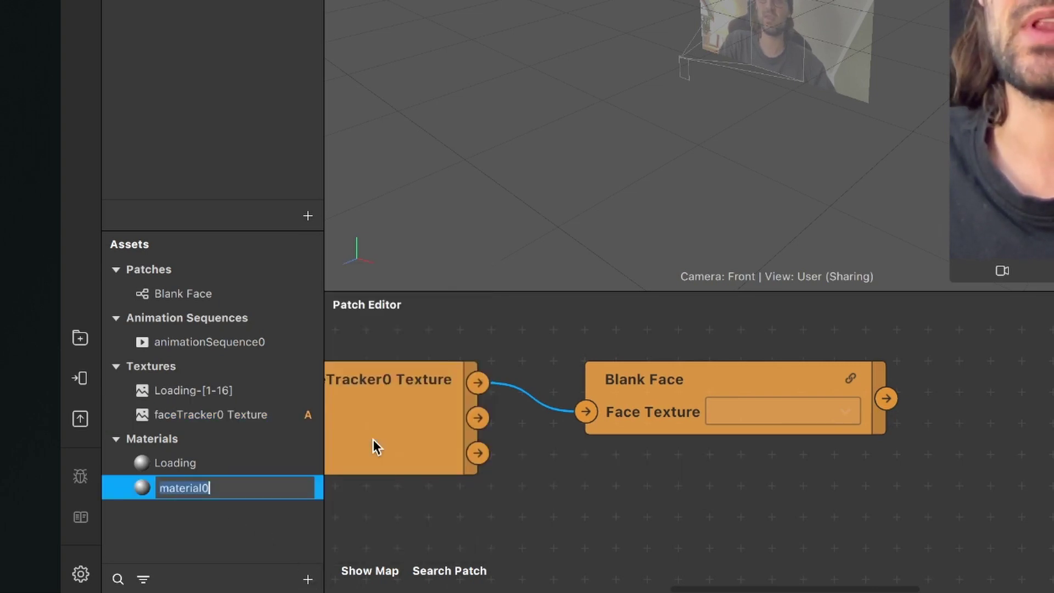
pyautogui.write('Face')
pyautogui.press('Return')
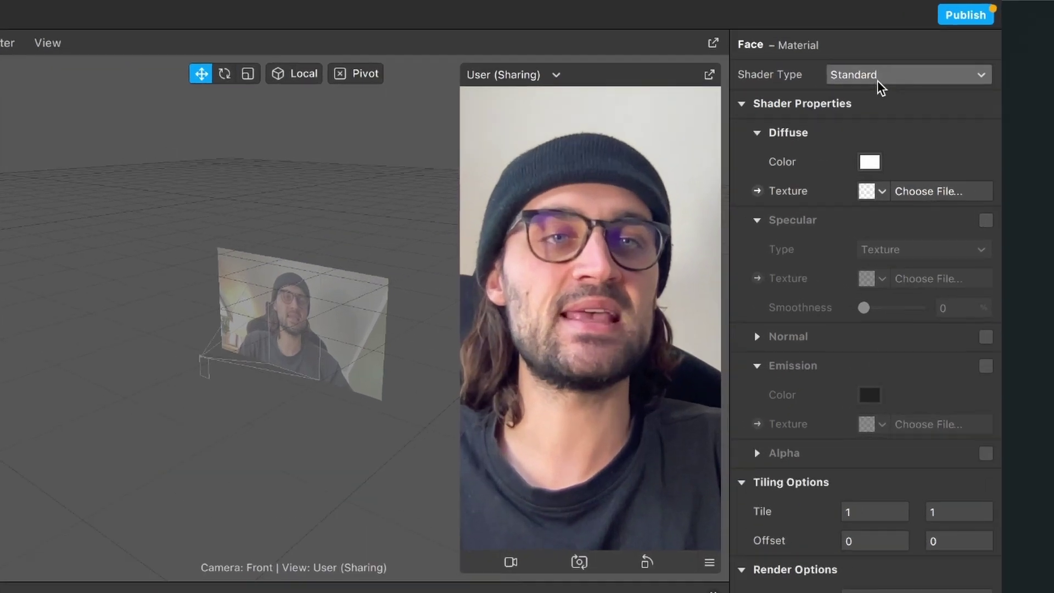
pyautogui.click(957, 24)
pyautogui.click(838, 97)
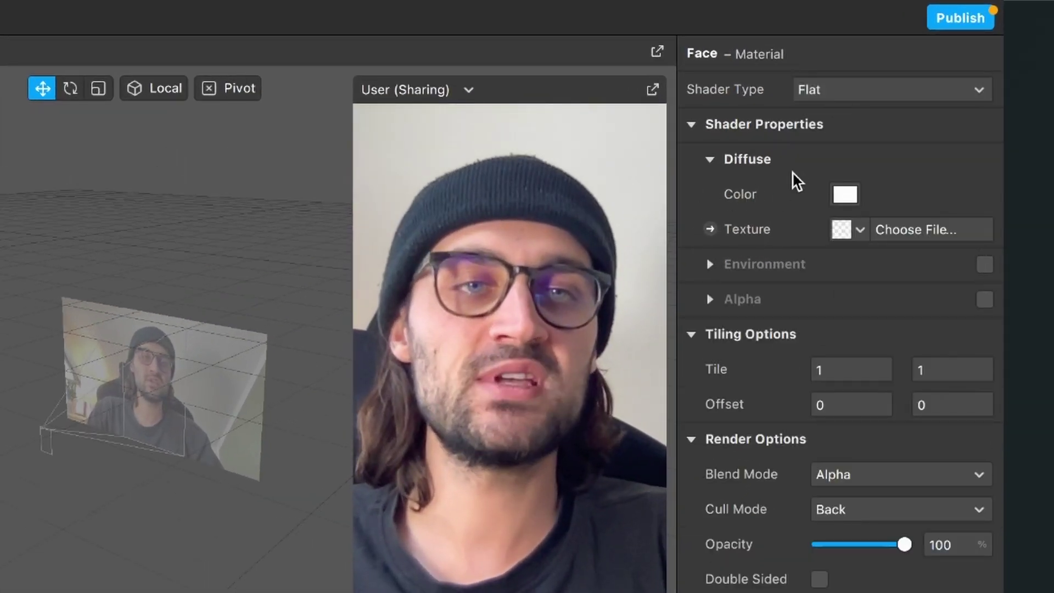
# Create a patch for the Face material's diffuse texture and connect the Blank Face patch's Face Material output to it.
pyautogui.click(711, 229)
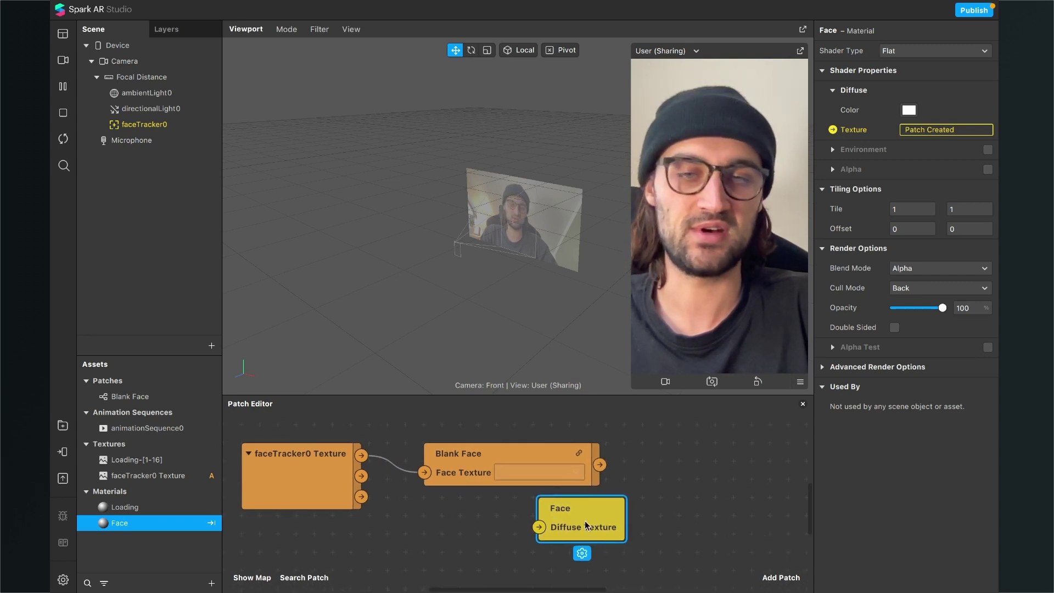
pyautogui.moveTo(555, 521); pyautogui.dragTo(695, 481)
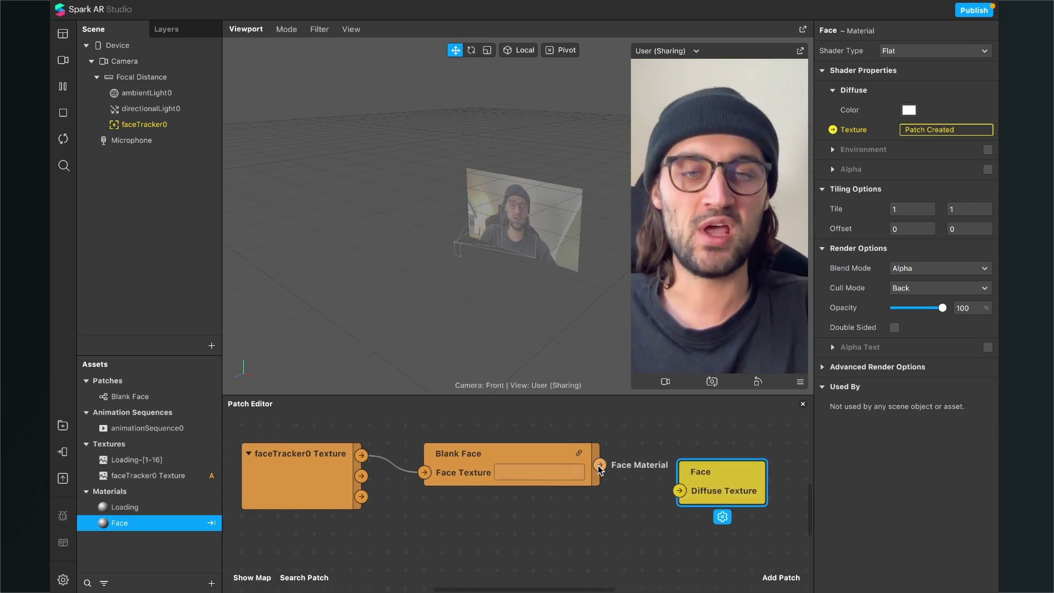
pyautogui.moveTo(598, 466); pyautogui.dragTo(725, 473)
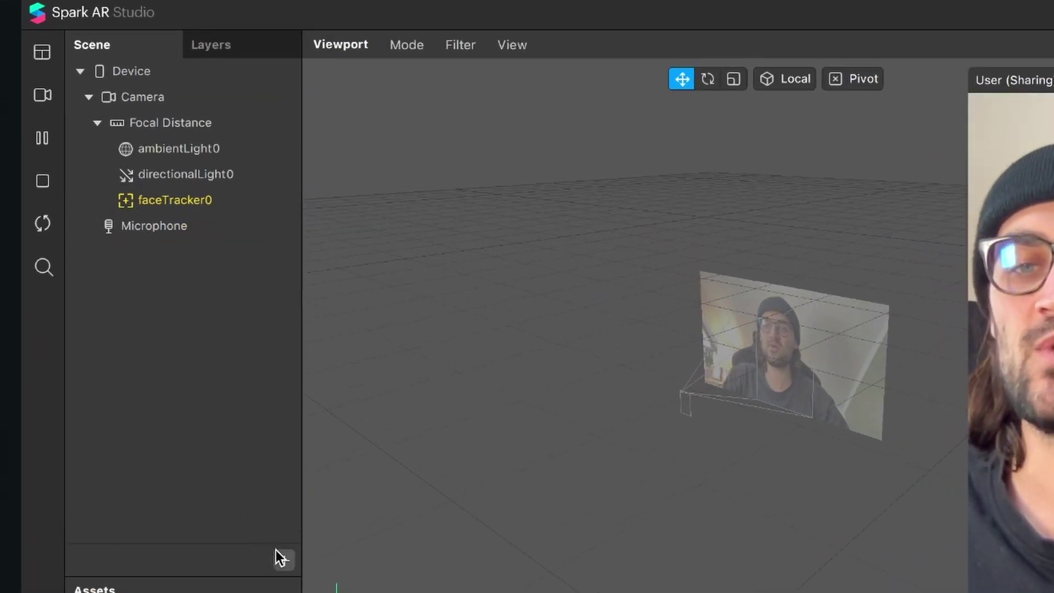
# Add a face mesh to the scene and nest it under faceTracker0.
pyautogui.click(284, 558)
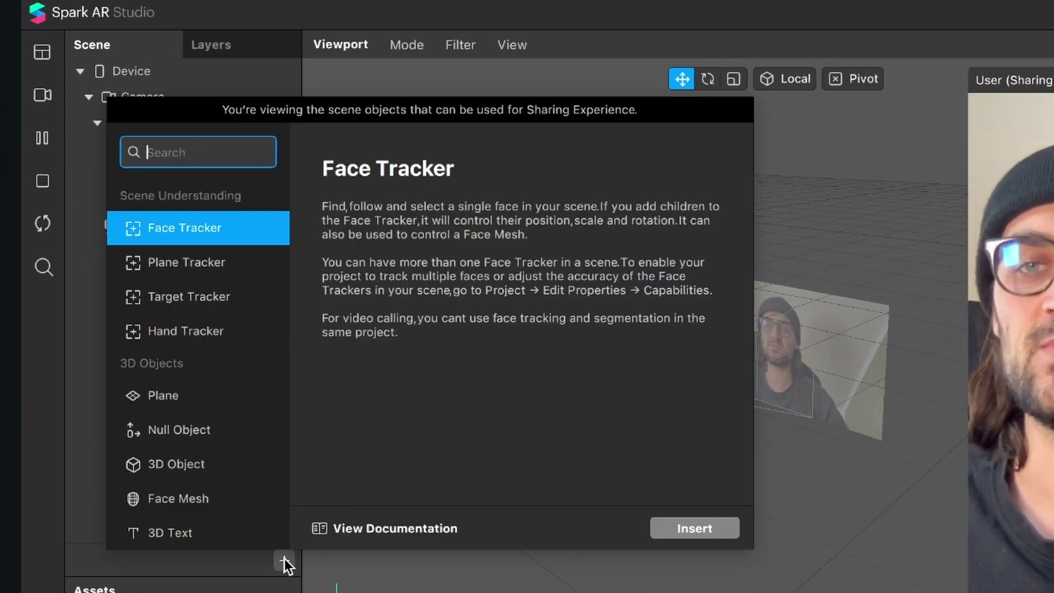
pyautogui.write('f')
pyautogui.press('Return')
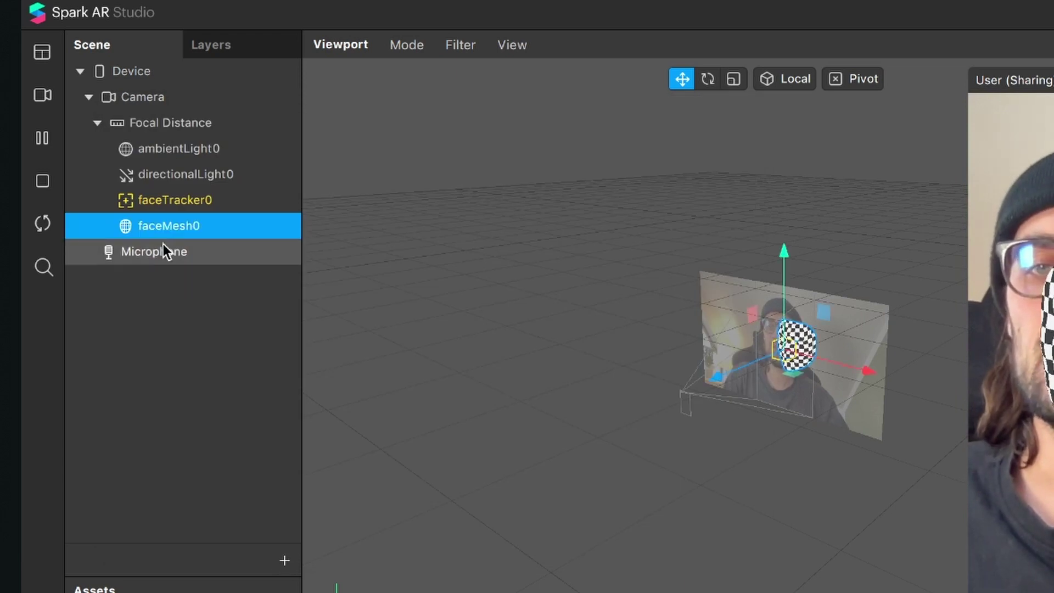
pyautogui.moveTo(151, 227); pyautogui.dragTo(164, 200)
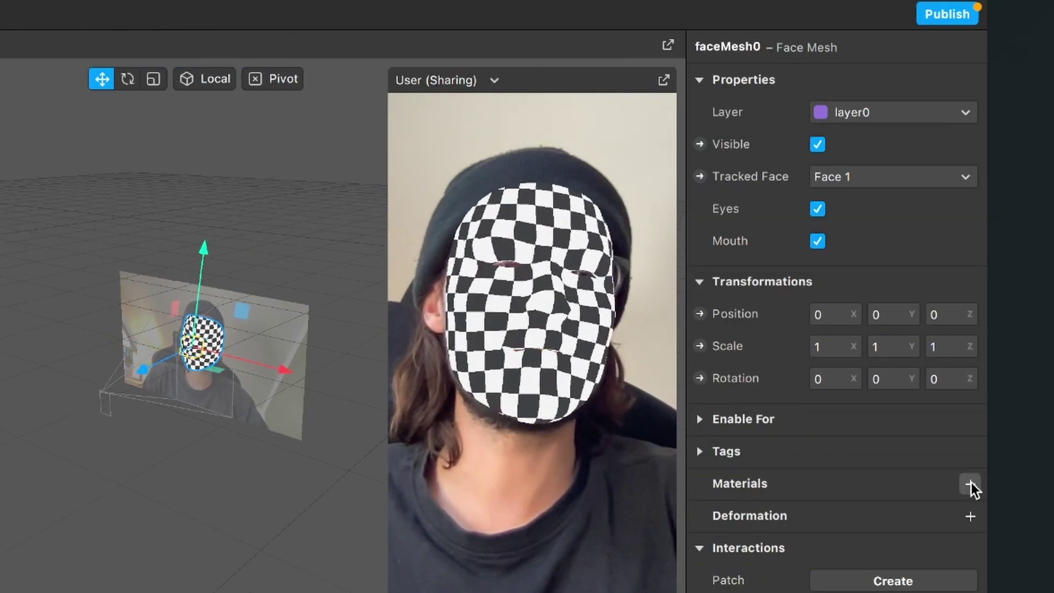
# Assign the Face material to the face mesh and turn off its Eyes and Mouth openings.
pyautogui.click(971, 483)
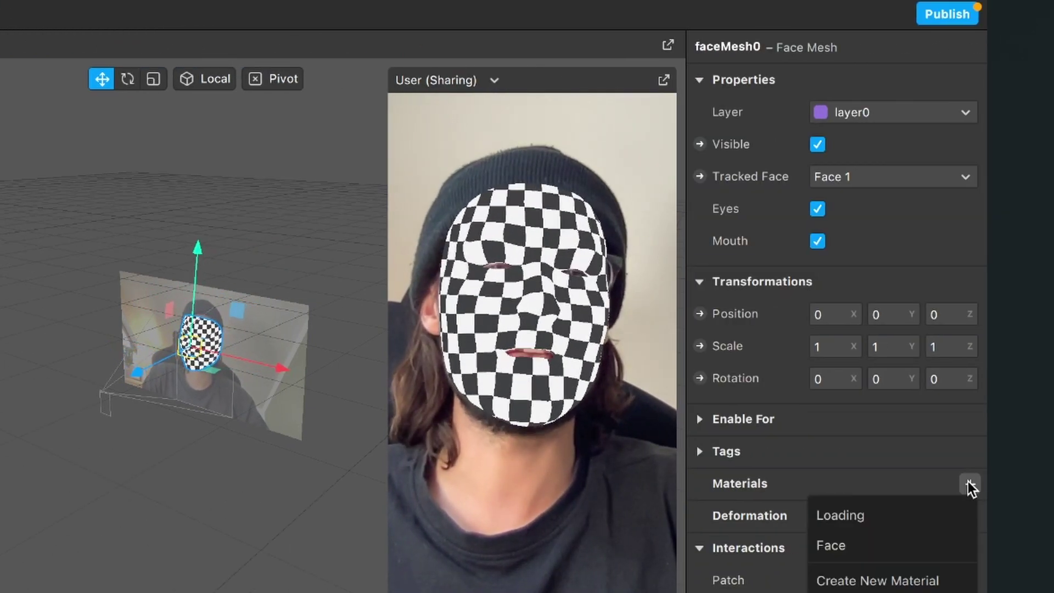
pyautogui.click(867, 547)
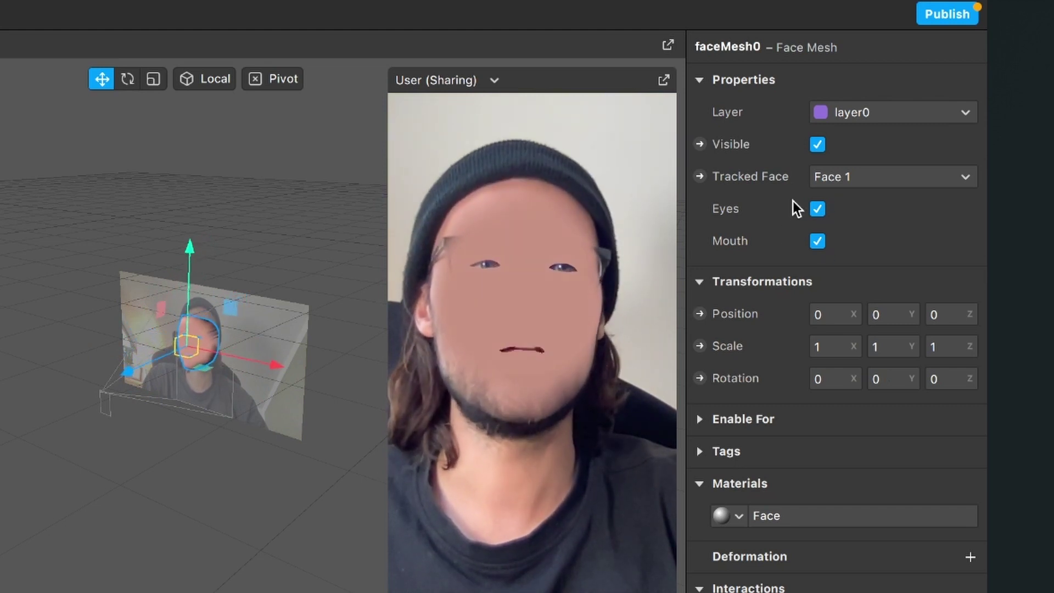
pyautogui.click(817, 209)
pyautogui.click(817, 241)
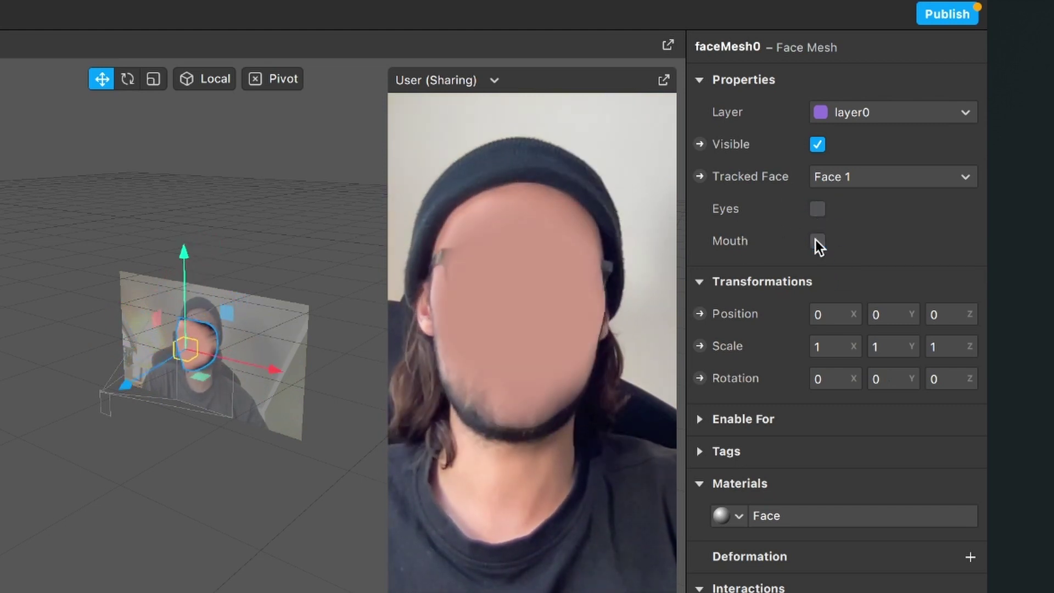
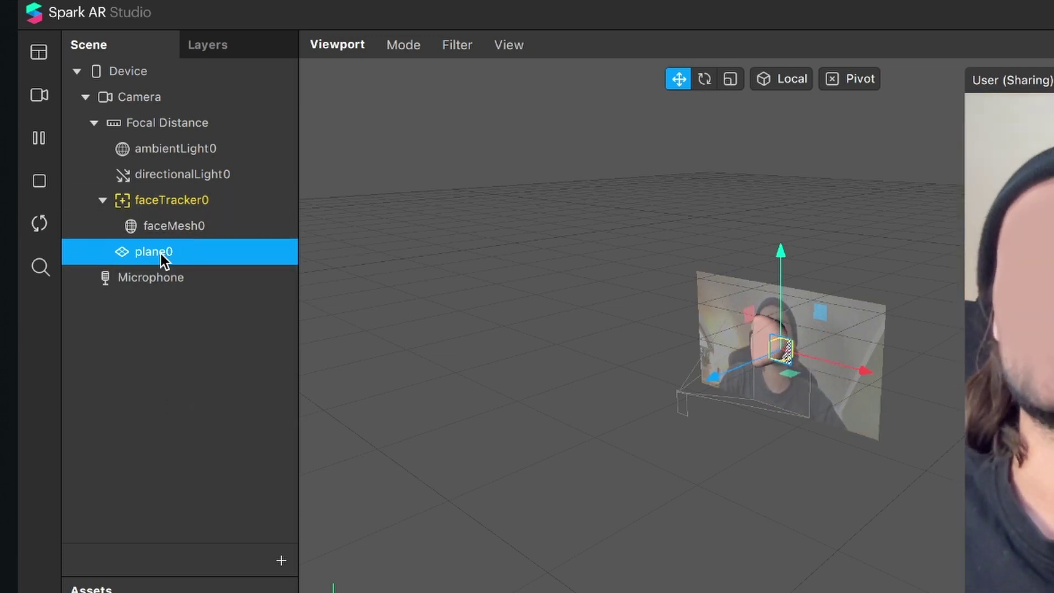
# Nest plane0 under faceTracker0 and assign the Loading material to it.
pyautogui.moveTo(146, 254); pyautogui.dragTo(220, 239)
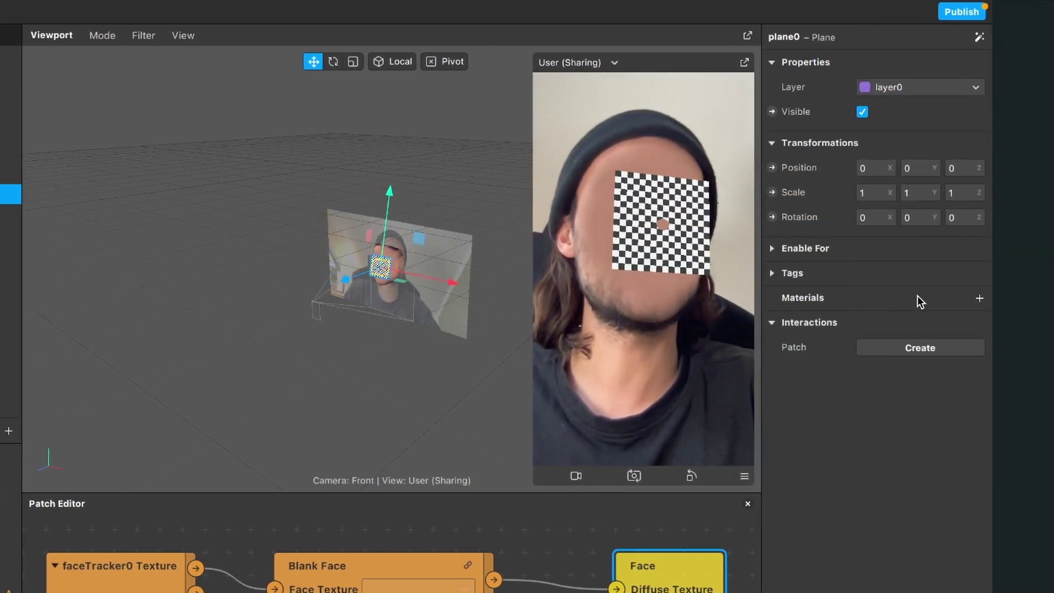
pyautogui.click(981, 300)
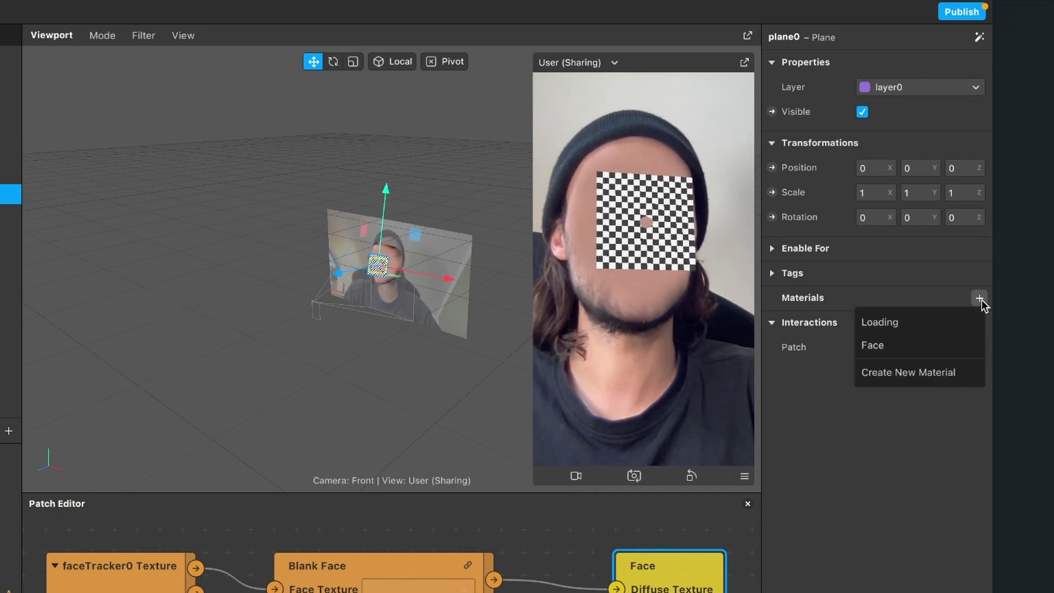
pyautogui.click(925, 314)
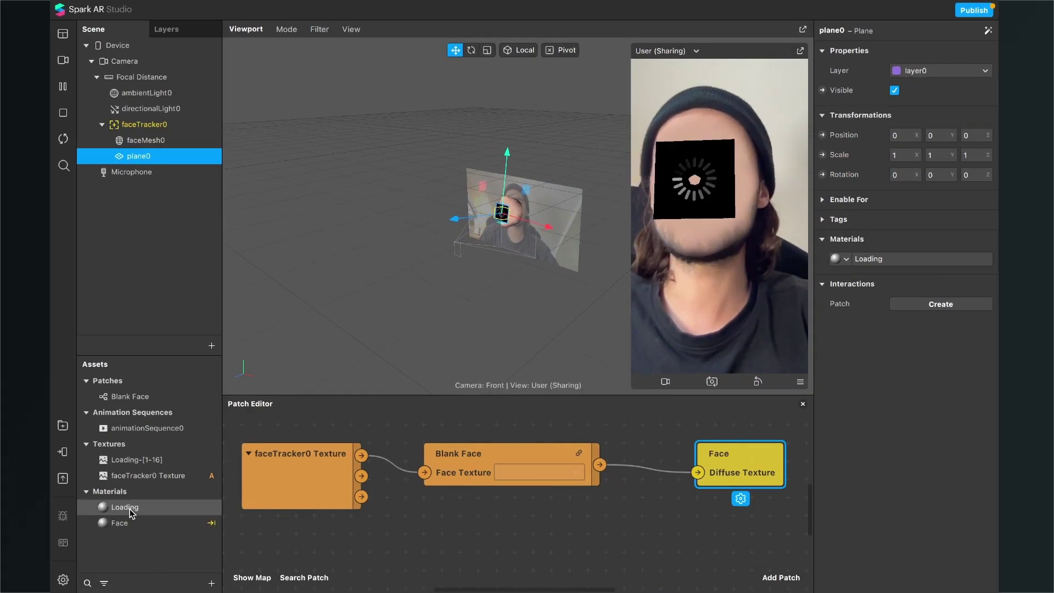
# Set the Loading material's blend mode to Screen.
pyautogui.doubleClick(123, 507)
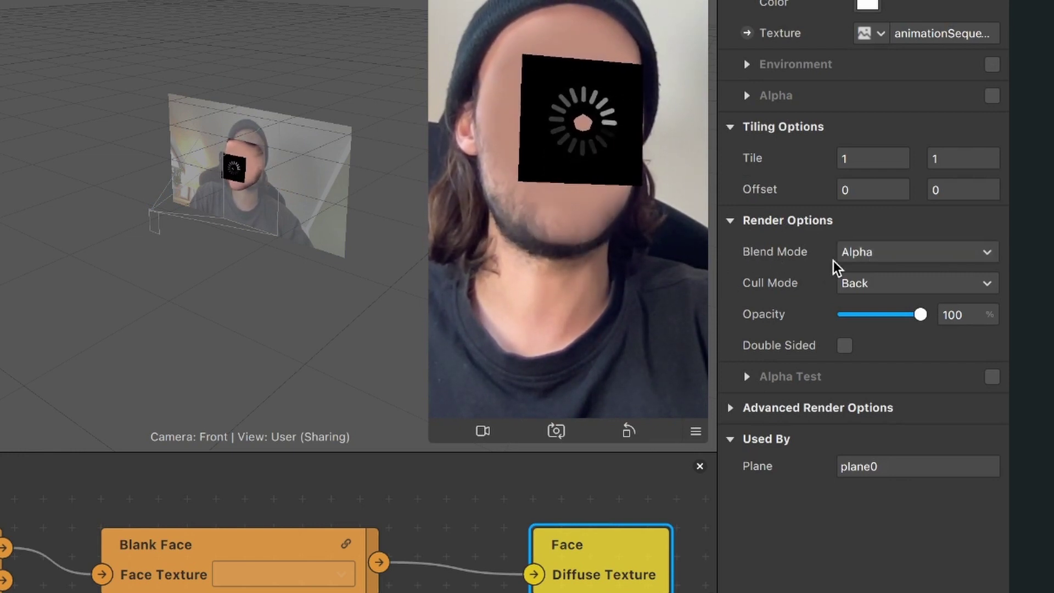
pyautogui.click(921, 254)
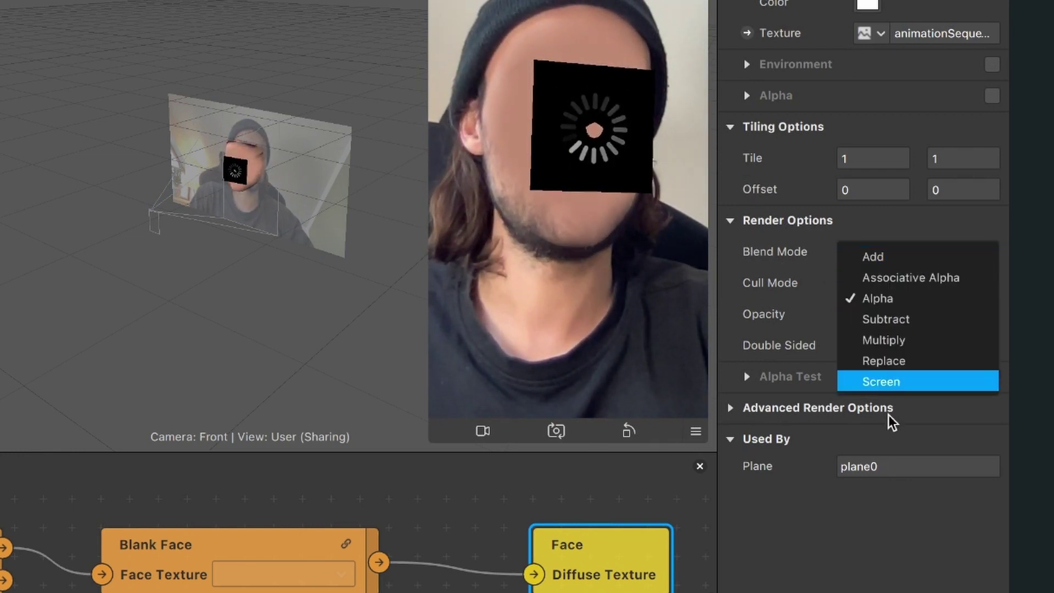
pyautogui.click(895, 380)
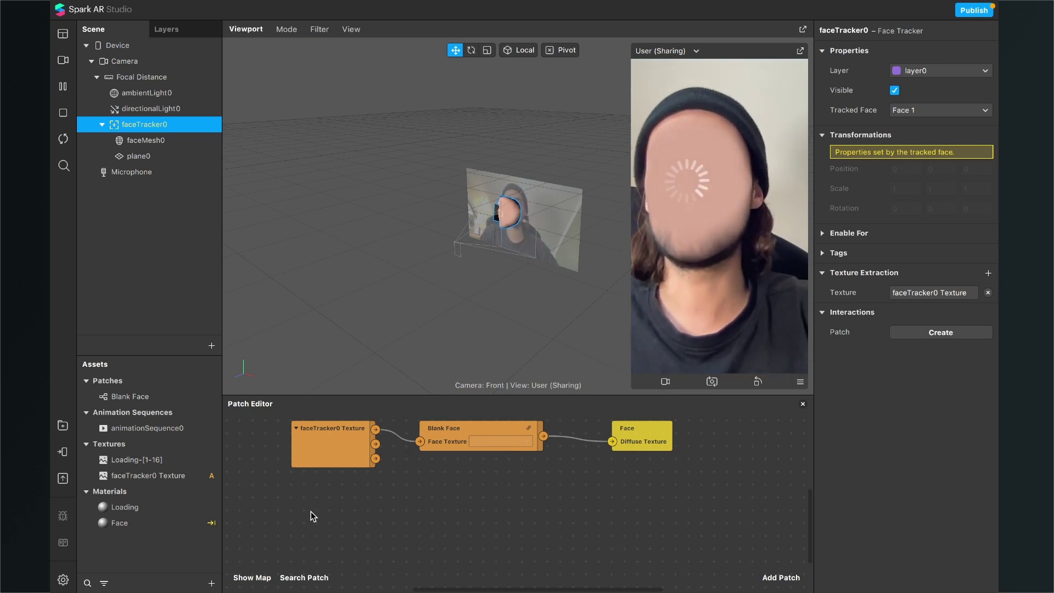
# Create Visible patches for both faceMesh0 and plane0 and arrange them one above the other in the Patch Editor.
pyautogui.click(197, 291)
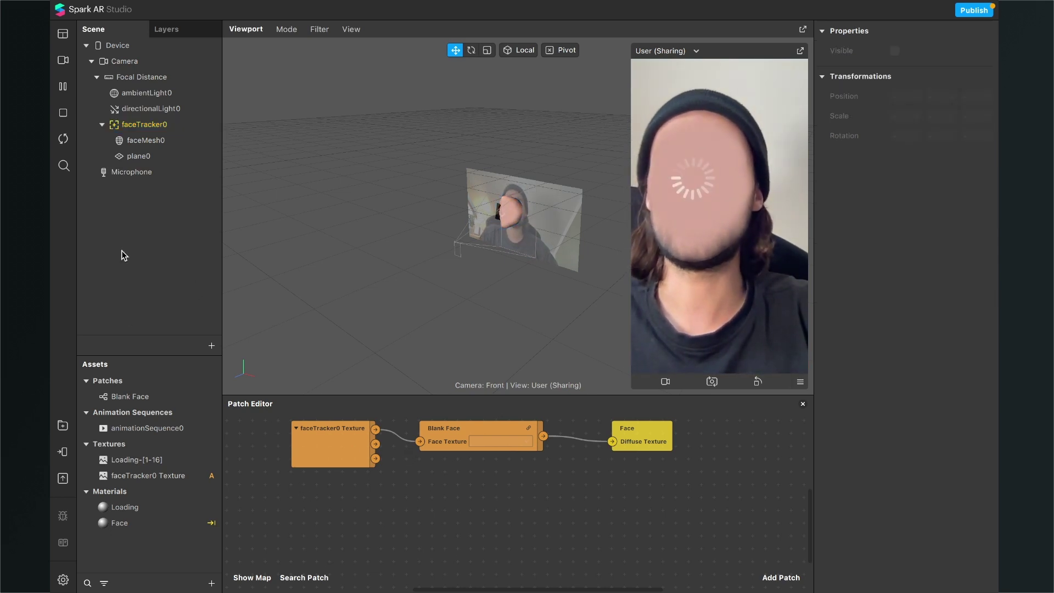
pyautogui.click(151, 159)
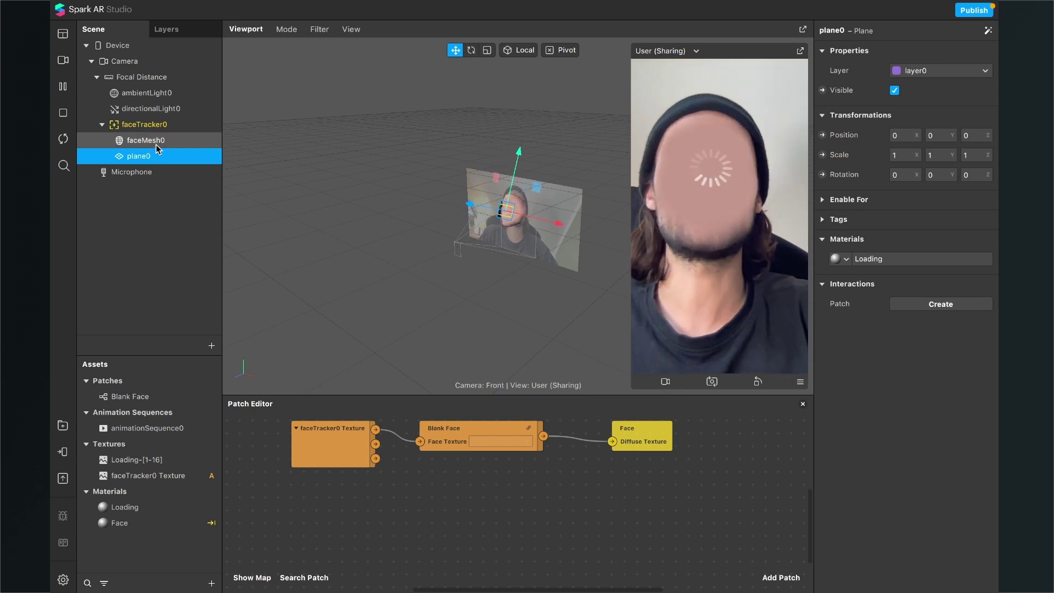
pyautogui.keyDown('shift'); pyautogui.click(146, 141); pyautogui.keyUp('shift')
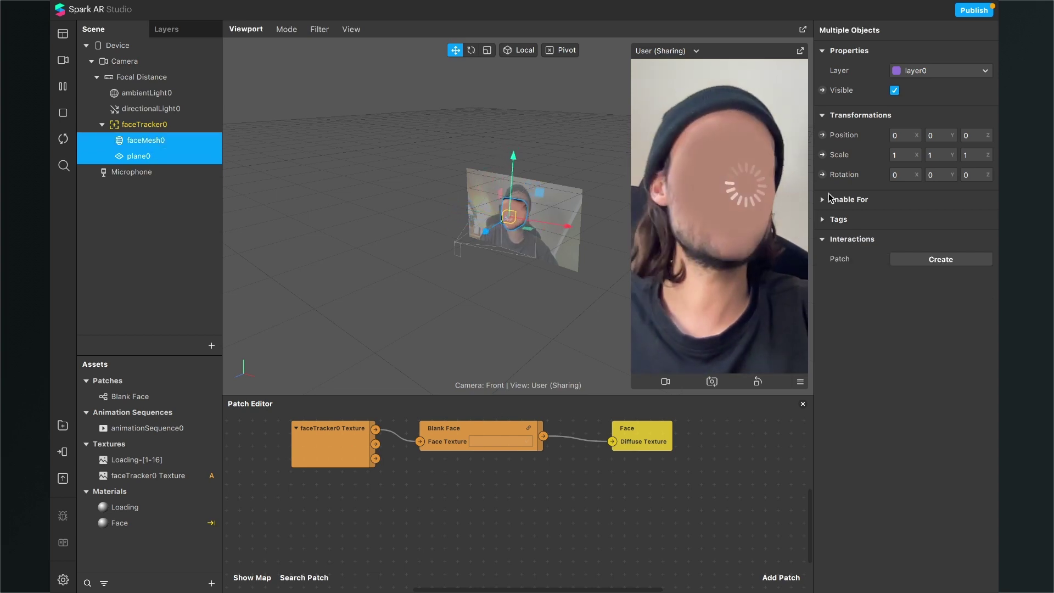
pyautogui.click(823, 90)
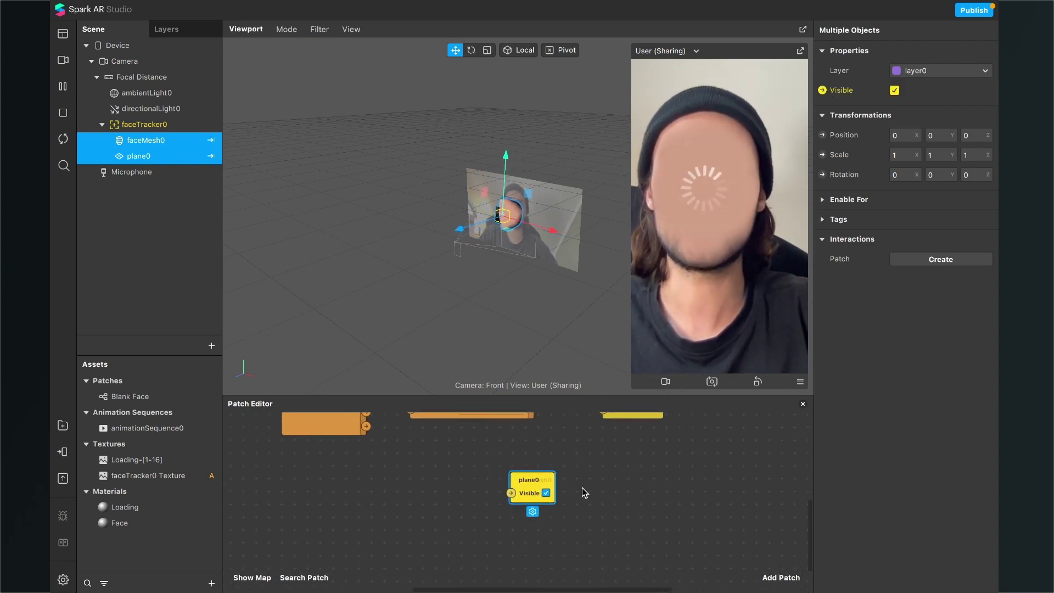
pyautogui.moveTo(528, 492)
pyautogui.mouseDown()
pyautogui.moveTo(634, 550)
pyautogui.moveTo(627, 556)
pyautogui.moveTo(536, 476)
pyautogui.mouseUp()
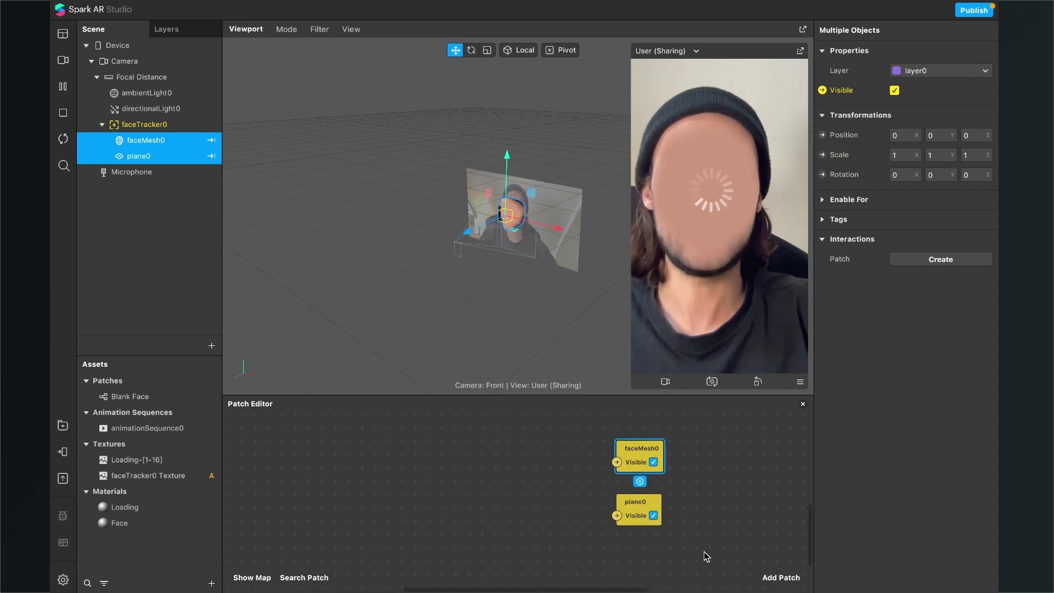
# Add a Screen Tap patch and place it well before the two Visible patches.
pyautogui.click(778, 575)
pyautogui.write('s')
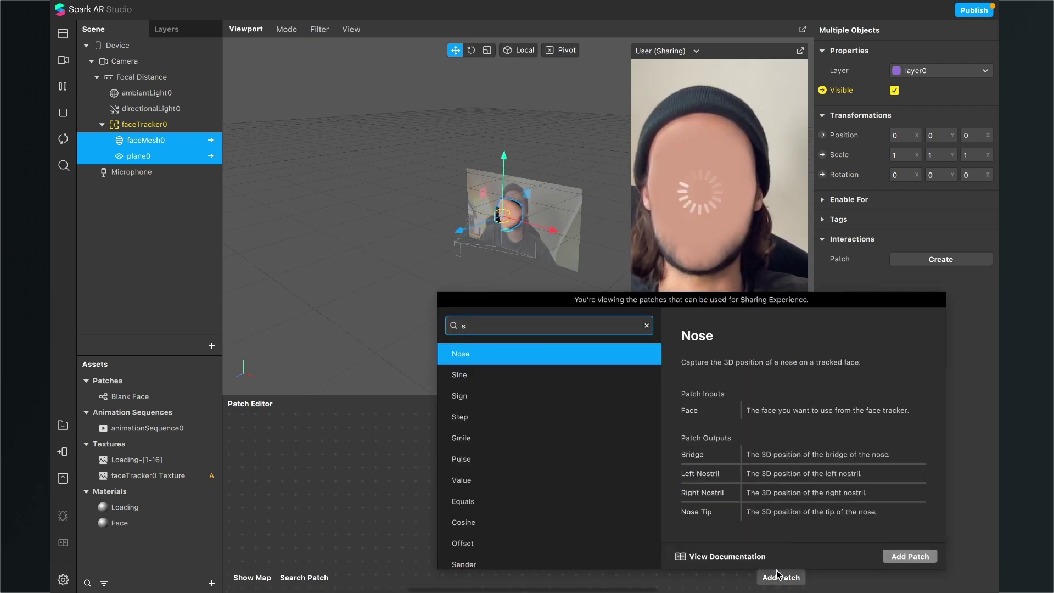
pyautogui.write('cre')
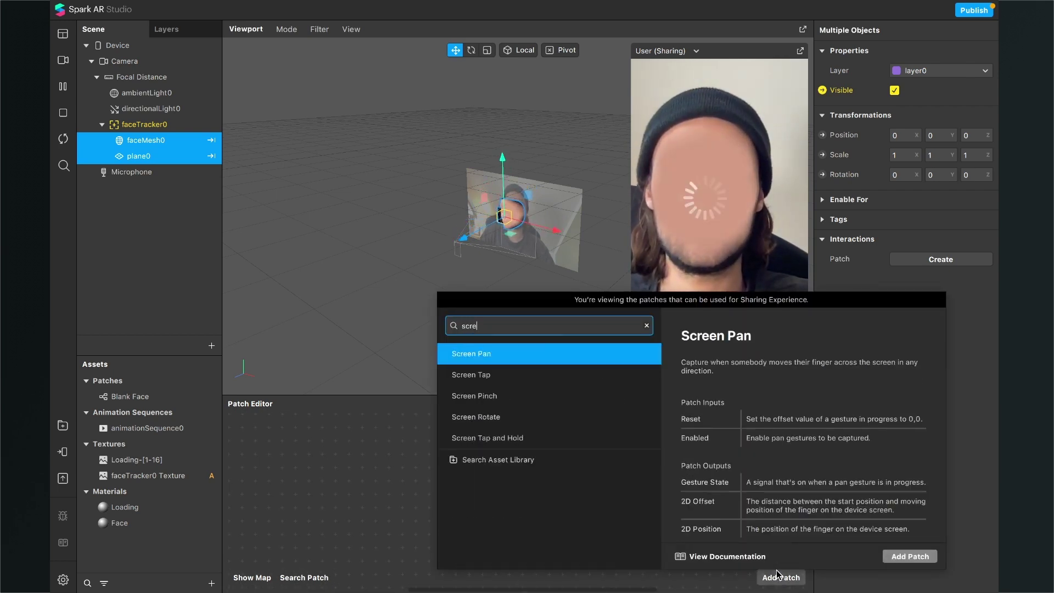
pyautogui.press('Down')
pyautogui.press('Return')
pyautogui.moveTo(528, 520); pyautogui.dragTo(368, 489)
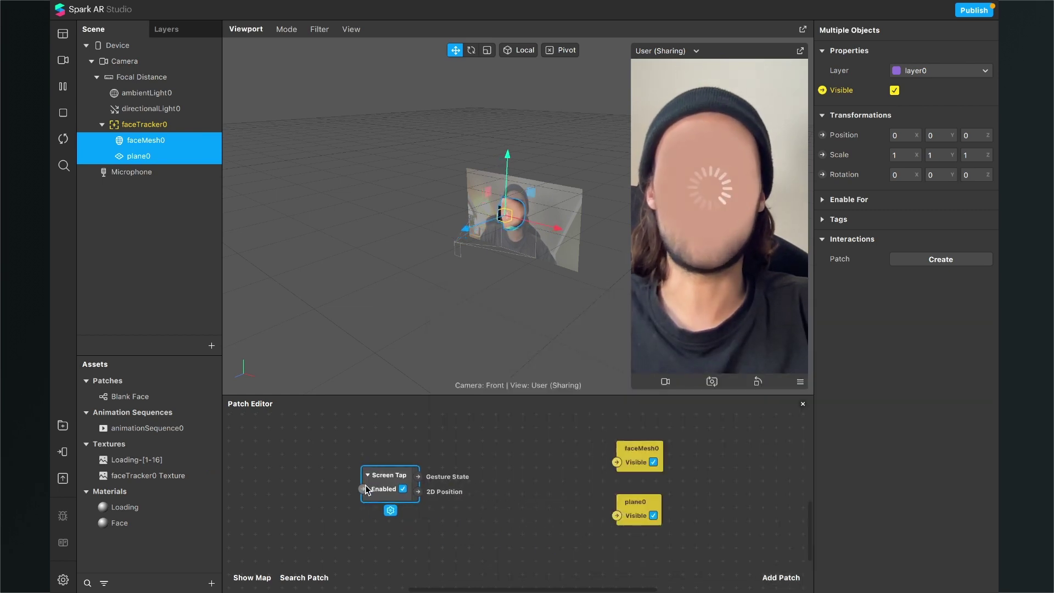
# Add a Switch patch beside Screen Tap and connect the tap's Gesture State output to the Flip input.
pyautogui.click(781, 577)
pyautogui.write('swi')
pyautogui.press('Return')
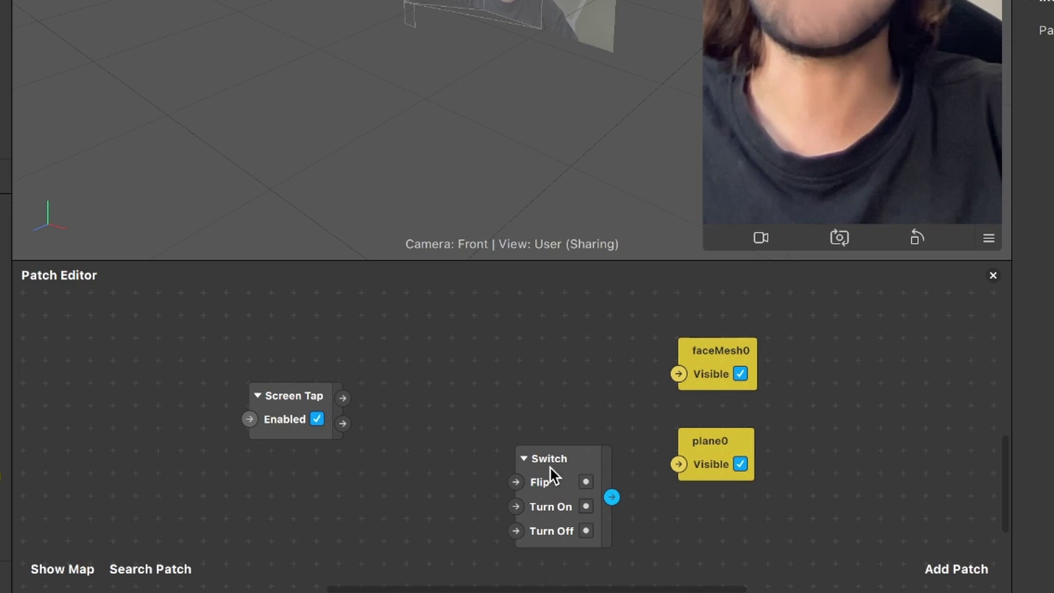
pyautogui.moveTo(542, 513); pyautogui.dragTo(504, 473)
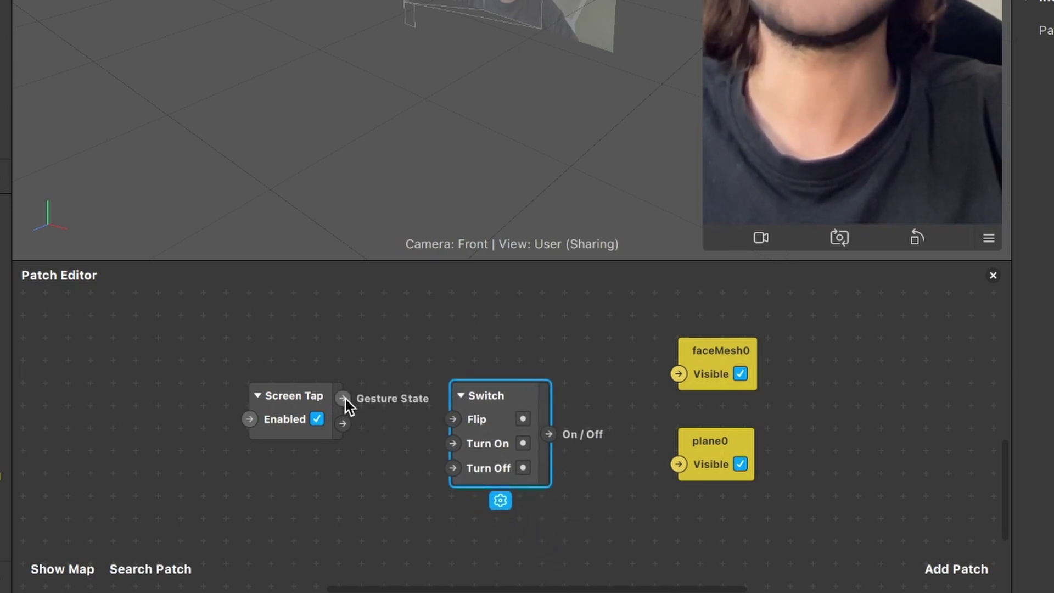
pyautogui.moveTo(345, 399); pyautogui.dragTo(450, 420)
# Move the plane0 and faceMesh0 Visible patches farther from the Switch patch, keeping them one above the other.
pyautogui.hscroll(5, 451, 420)
pyautogui.scroll(-1, 451, 420)
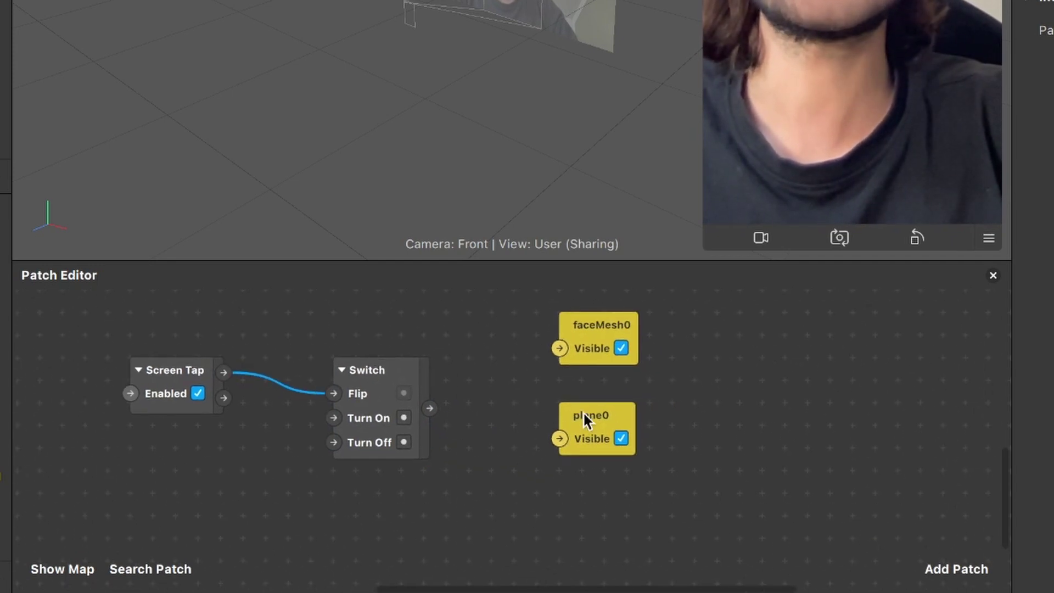
pyautogui.moveTo(622, 425); pyautogui.dragTo(681, 431)
pyautogui.moveTo(589, 337); pyautogui.dragTo(669, 337)
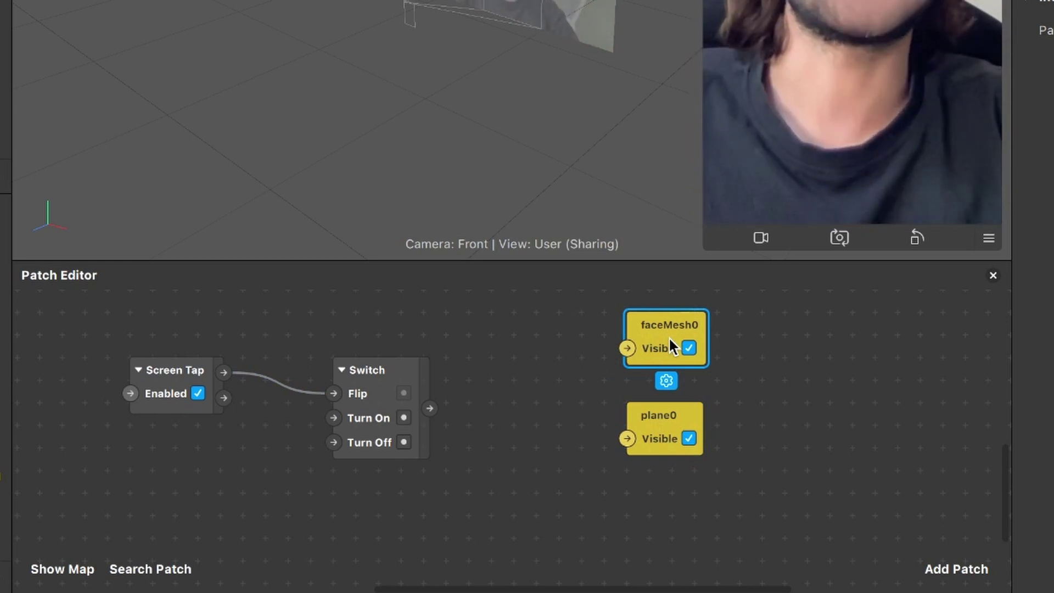
# Add a Not patch and place it between the Switch patch and the faceMesh0 Visible patch.
pyautogui.click(957, 569)
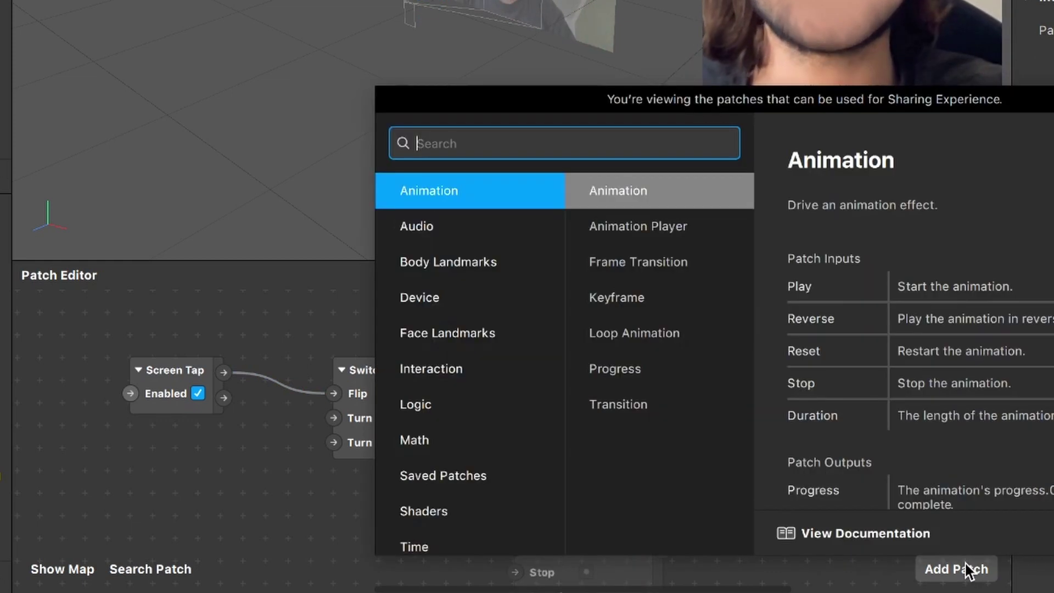
pyautogui.write('not')
pyautogui.press('Return')
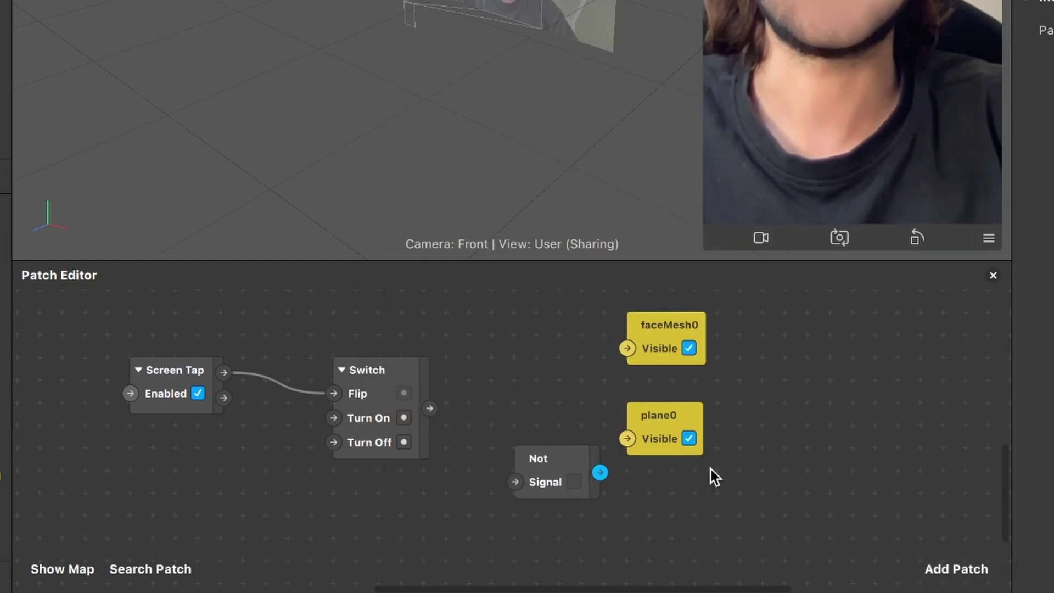
pyautogui.moveTo(551, 466); pyautogui.dragTo(519, 336)
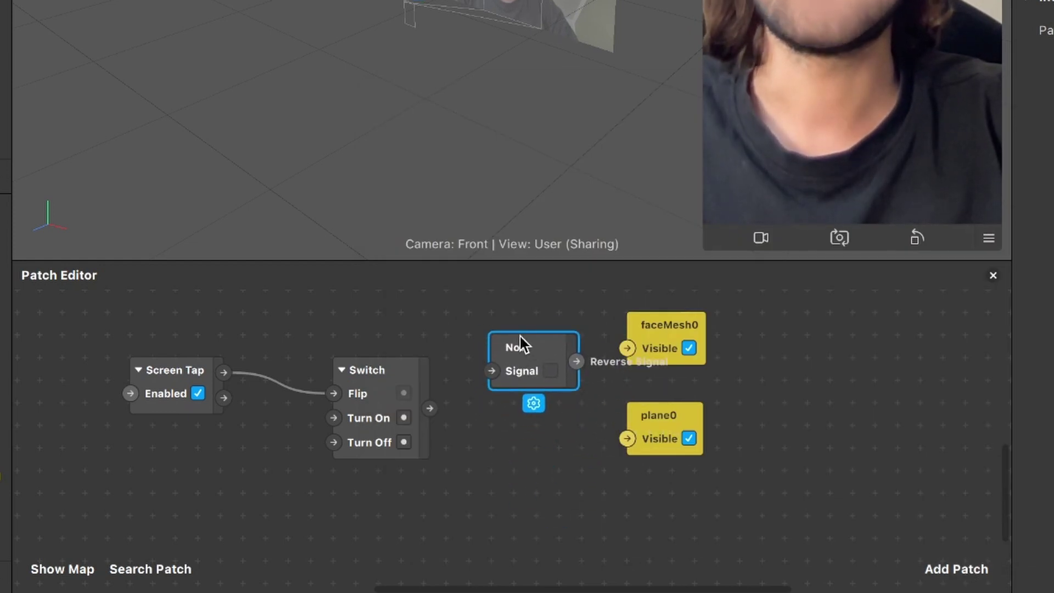
# Duplicate the Not patch and place the copy directly below the original, before the plane0 Visible patch.
pyautogui.scroll(2, 519, 336)
pyautogui.scroll(-2, 548, 317)
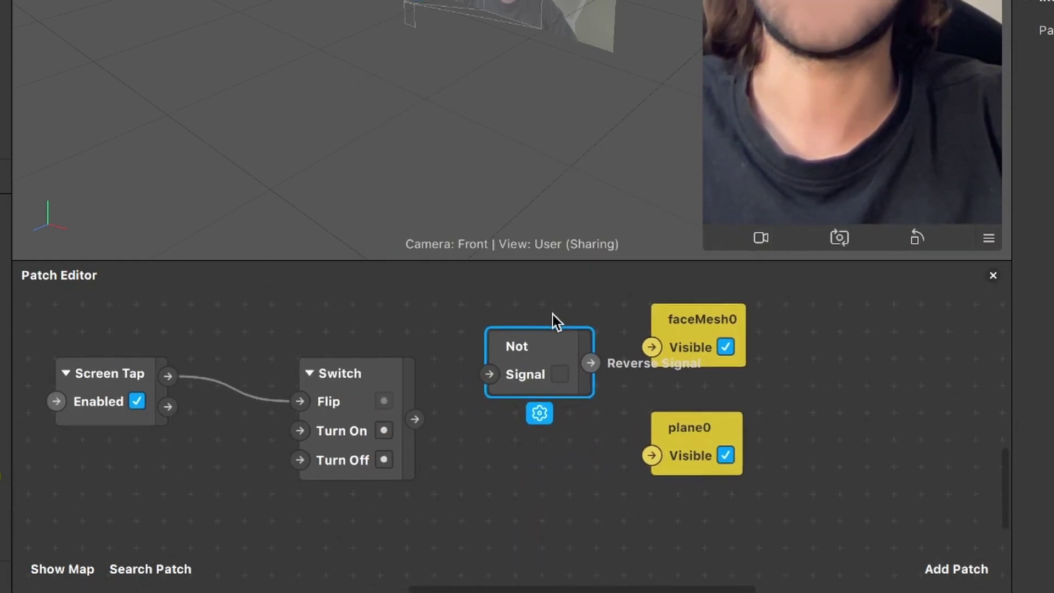
pyautogui.press('super+v')
pyautogui.moveTo(587, 368); pyautogui.dragTo(522, 489)
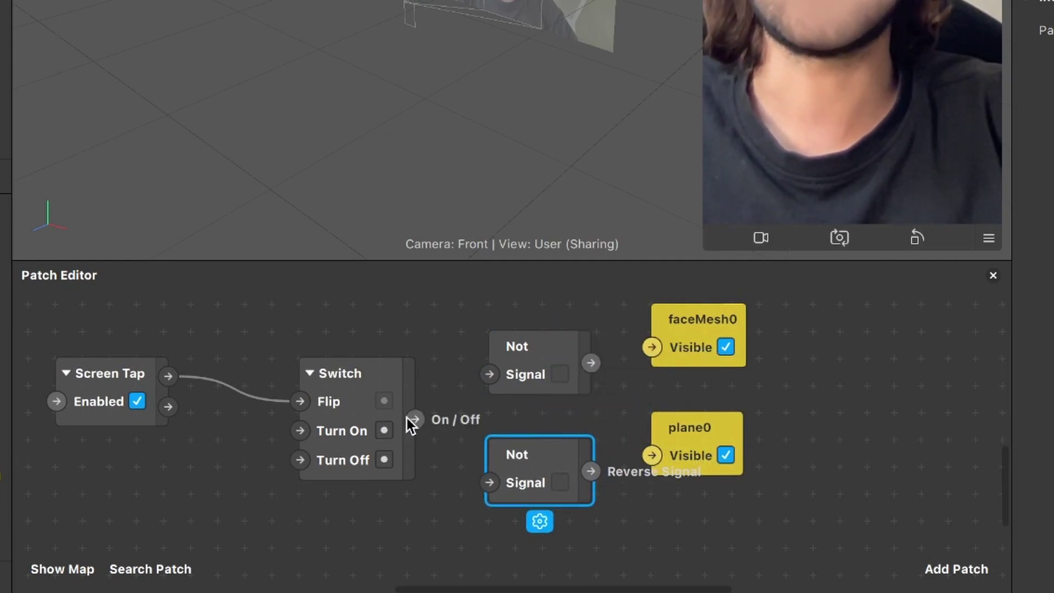
# Connect the Switch patch's On / Off output to the Signal inputs of both Not patches.
pyautogui.moveTo(407, 418); pyautogui.dragTo(448, 413)
pyautogui.moveTo(486, 368); pyautogui.dragTo(488, 373)
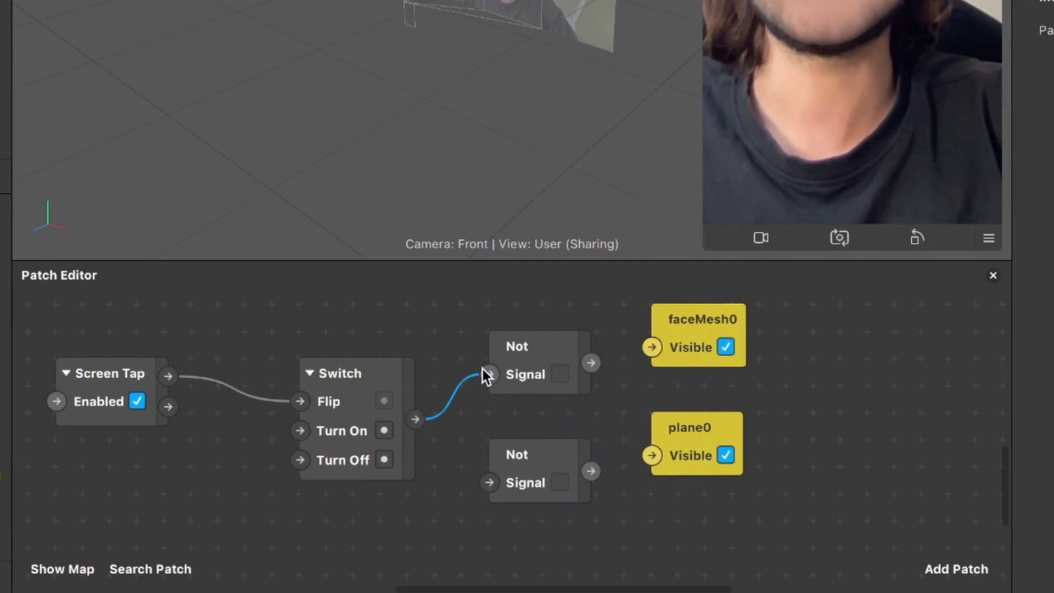
pyautogui.moveTo(477, 490); pyautogui.dragTo(486, 484)
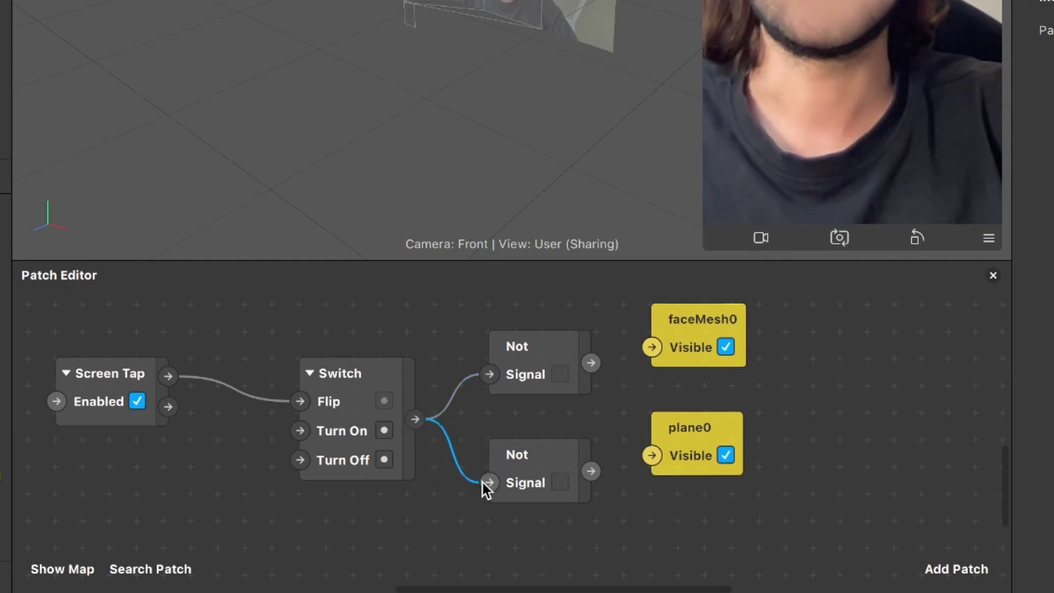
# Align the plane0 patch with the lower Not, and connect the upper Not to faceMesh0's Visible input and the lower one to plane0's.
pyautogui.hscroll(3, 483, 488)
pyautogui.moveTo(606, 464); pyautogui.dragTo(607, 492)
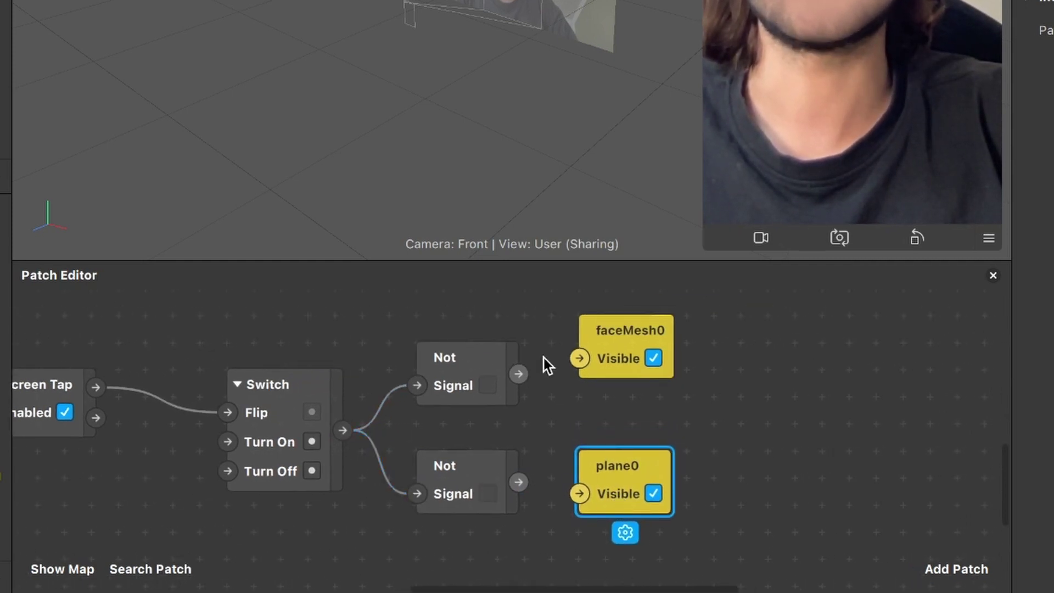
pyautogui.moveTo(519, 374); pyautogui.dragTo(577, 357)
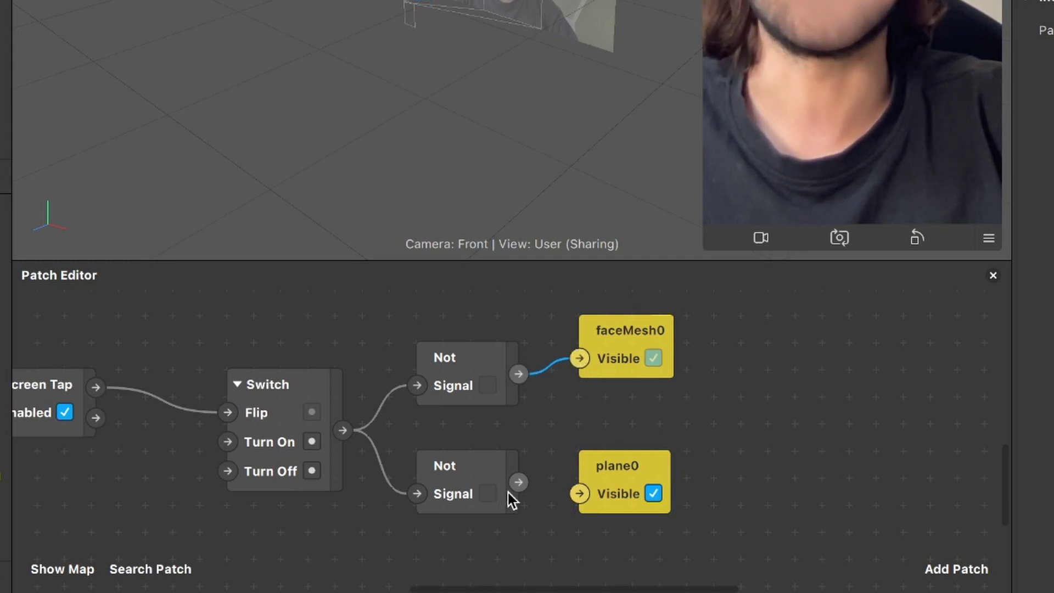
pyautogui.moveTo(518, 483); pyautogui.dragTo(586, 492)
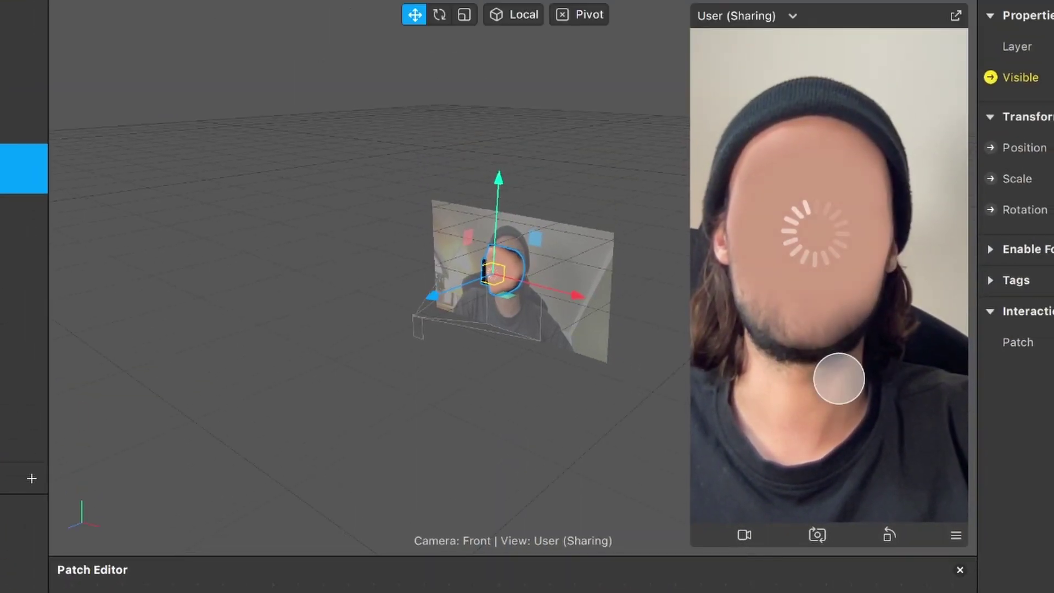
# Check in the preview options that Simulate Touch is enabled.
pyautogui.click(956, 535)
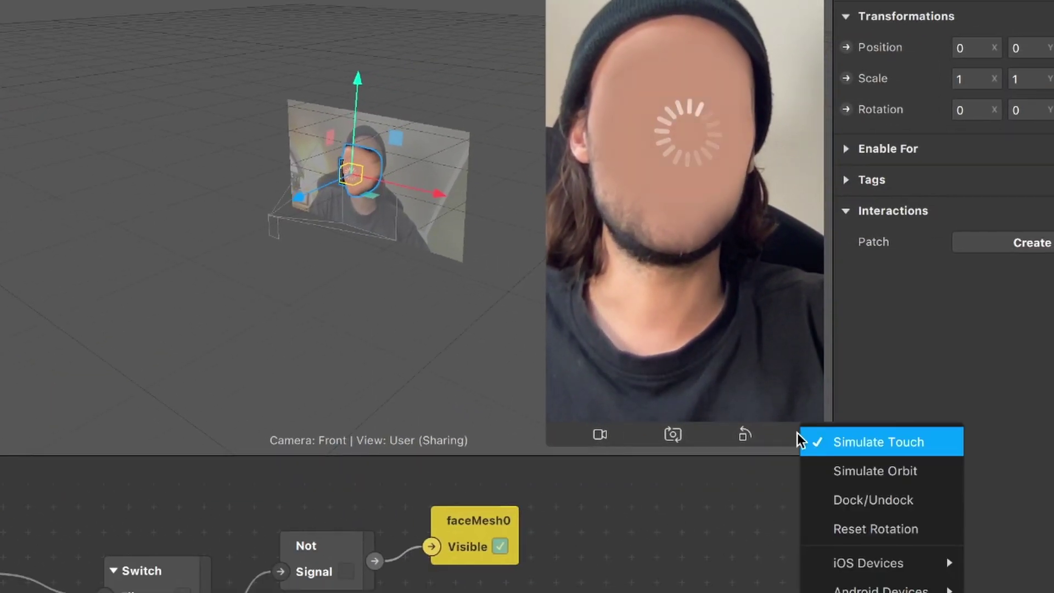
pyautogui.click(845, 448)
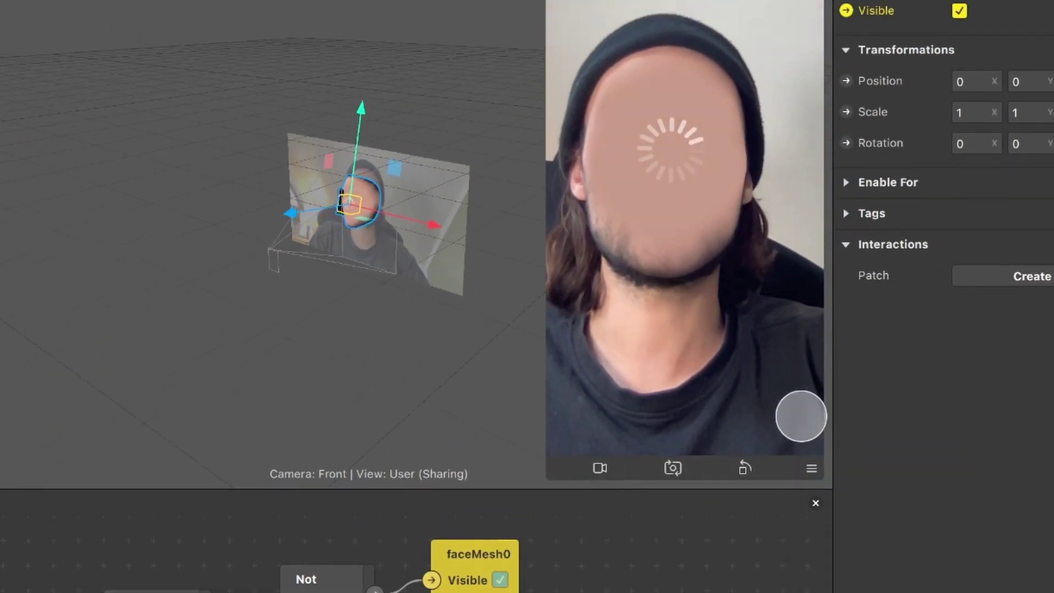